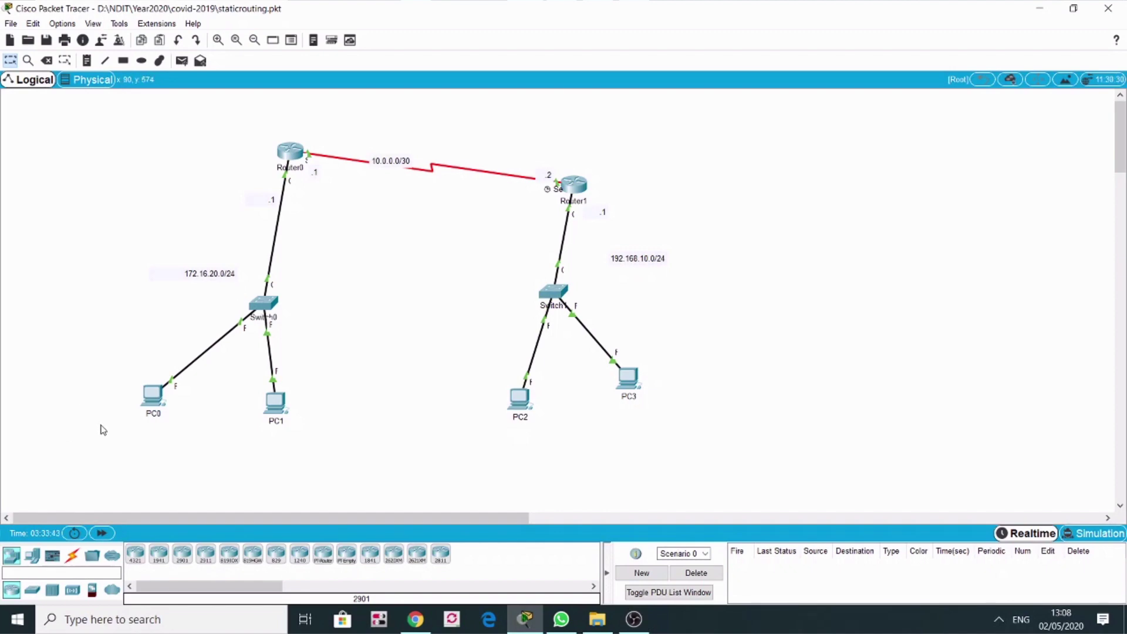
Step: Check PC0's IP configuration, reviewing its IP address, subnet mask and default gateway, and close the device window
left_click(150, 397)
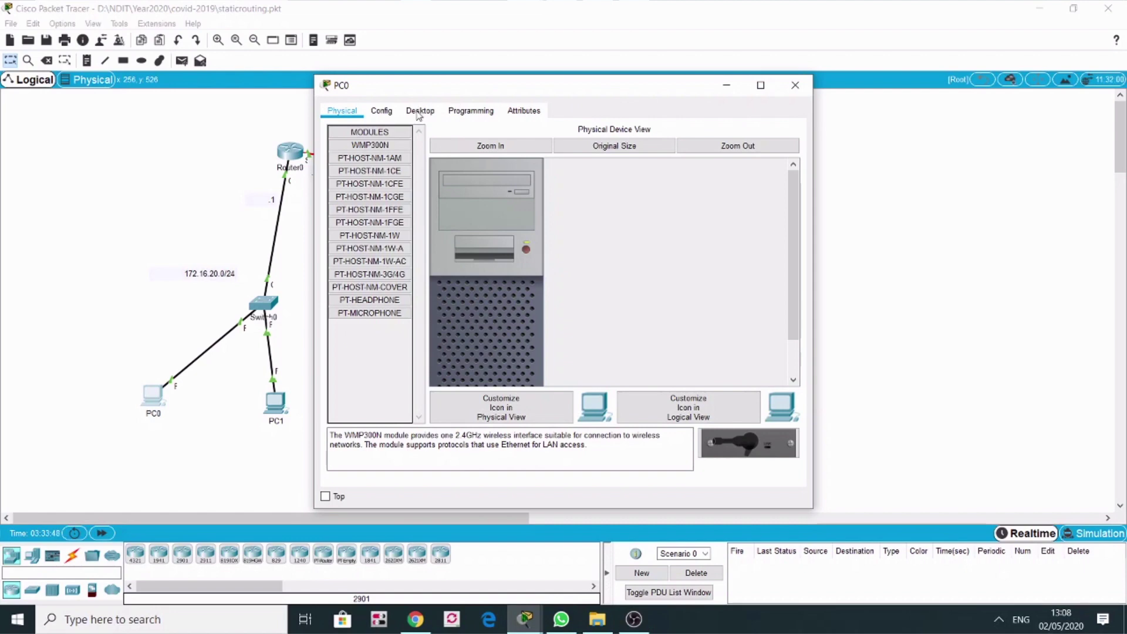
left_click(419, 113)
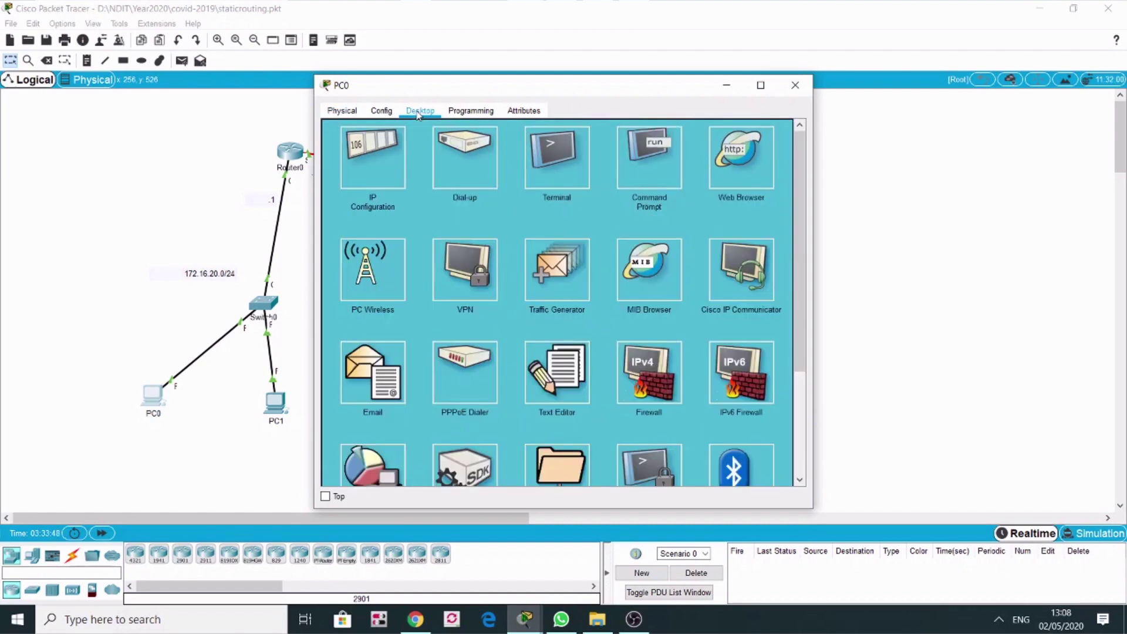
left_click(376, 156)
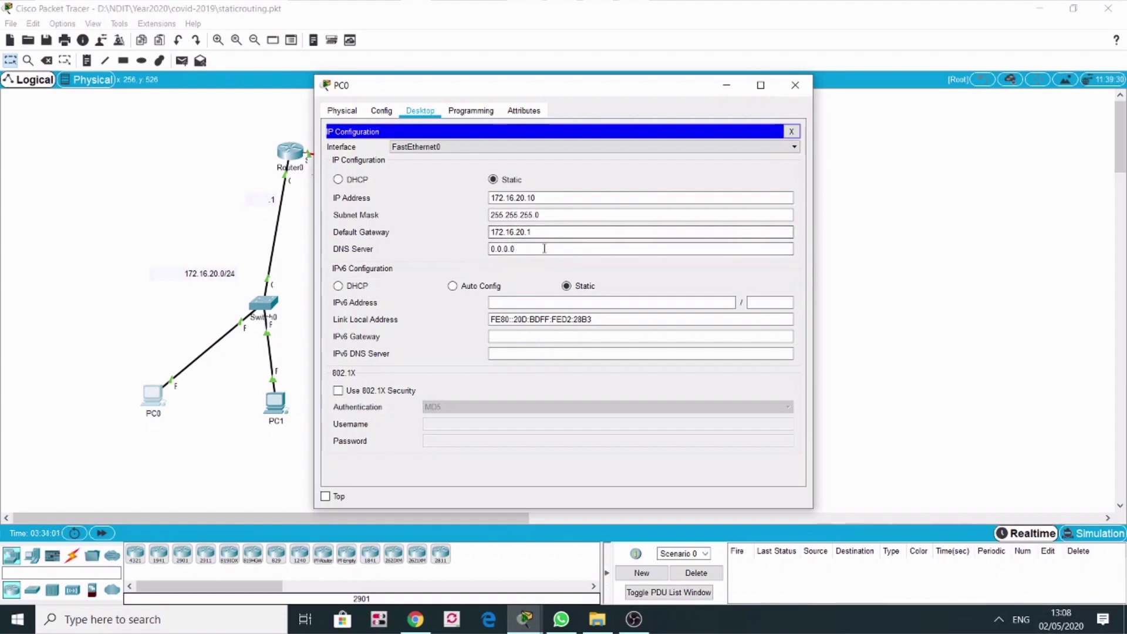
left_click(795, 85)
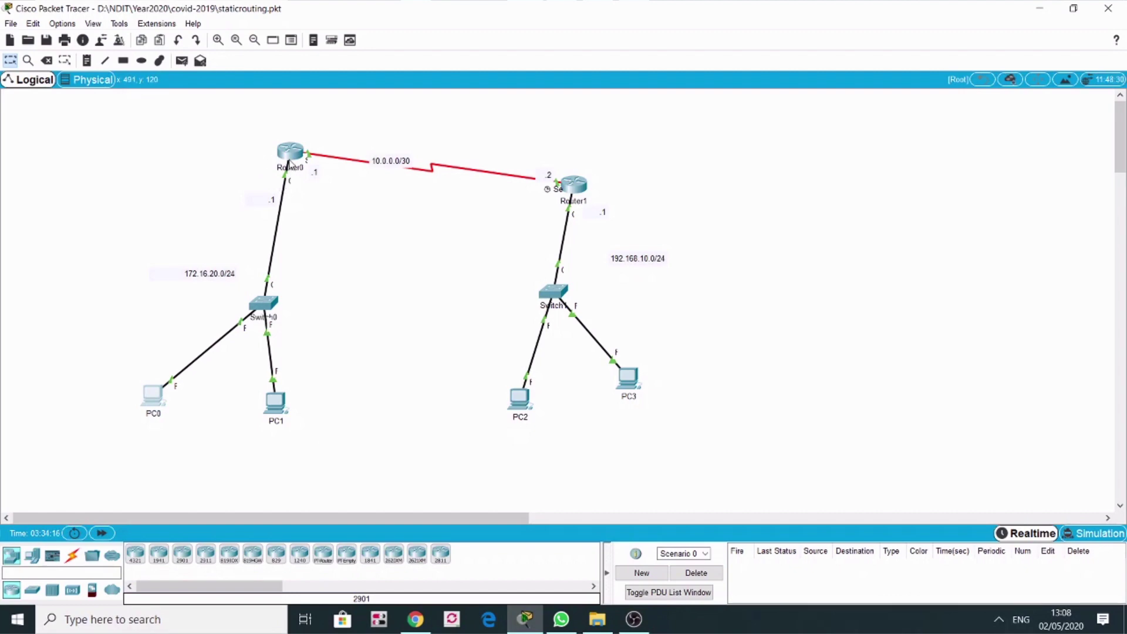
Step: Check PC2's IP configuration, reviewing its IP address, subnet mask and default gateway, and close the device window
mouse_move(288, 163)
mouse_move(580, 187)
left_click(521, 399)
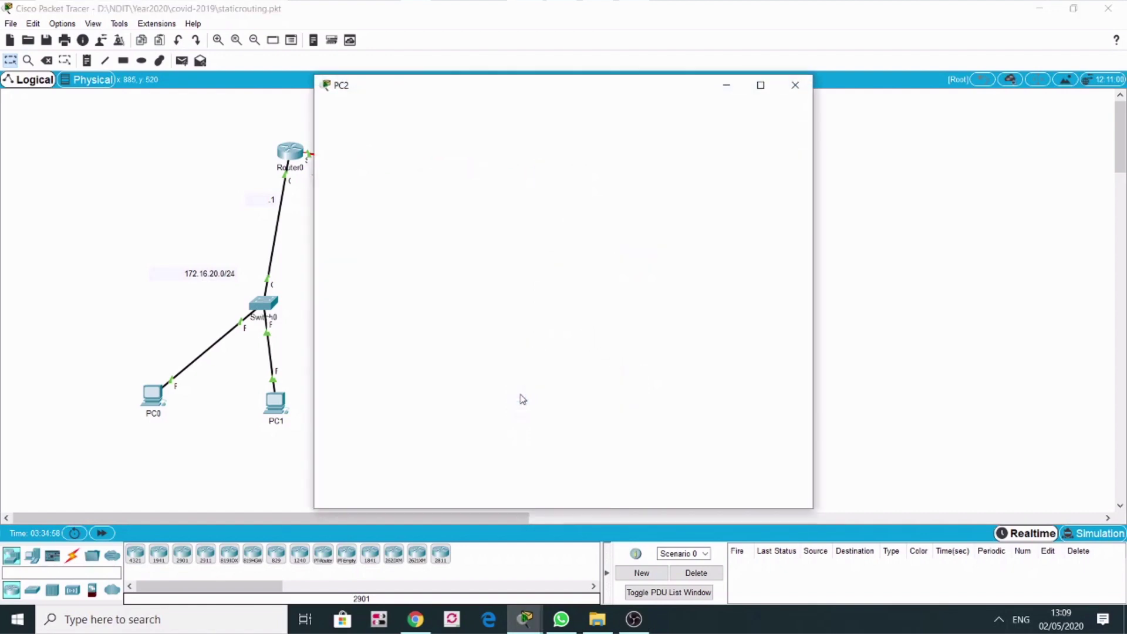
left_click(520, 397)
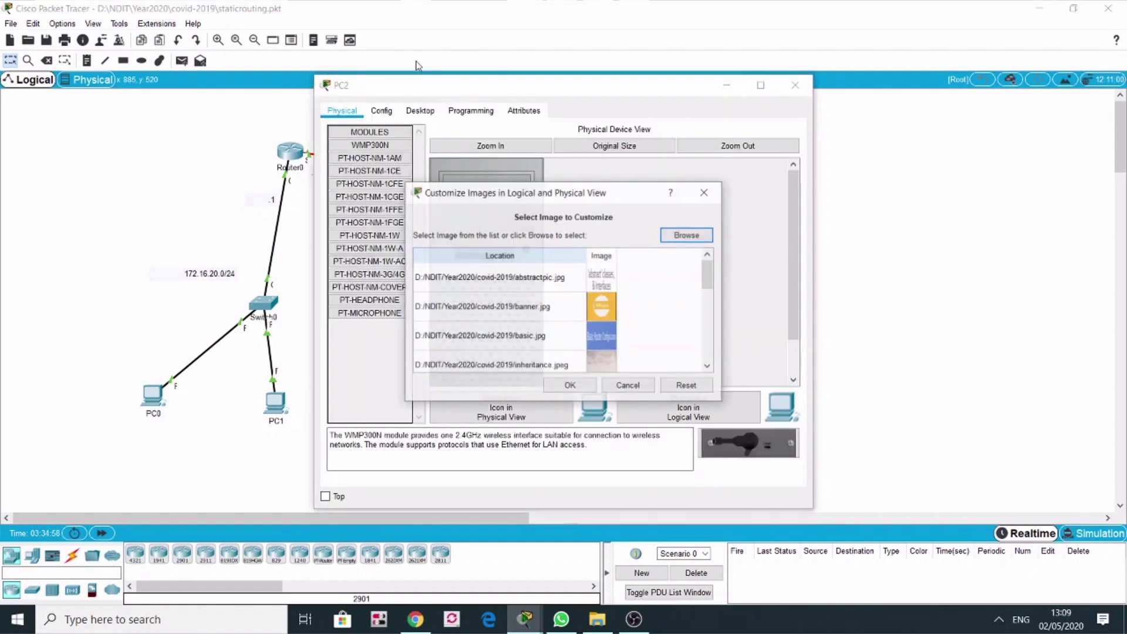
left_click(704, 196)
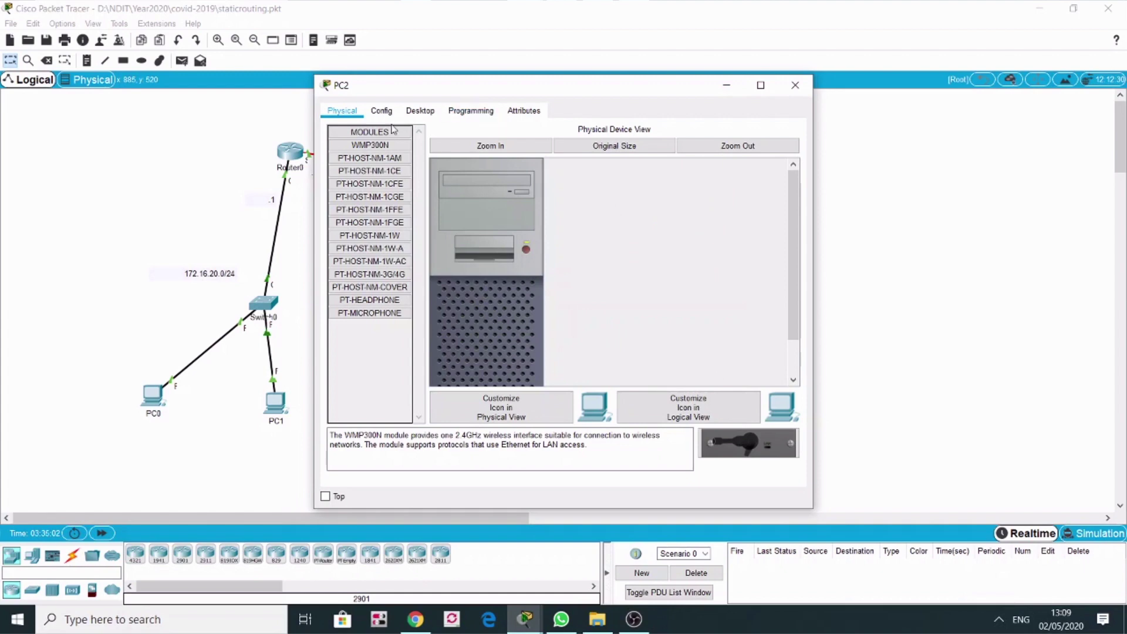
left_click(420, 111)
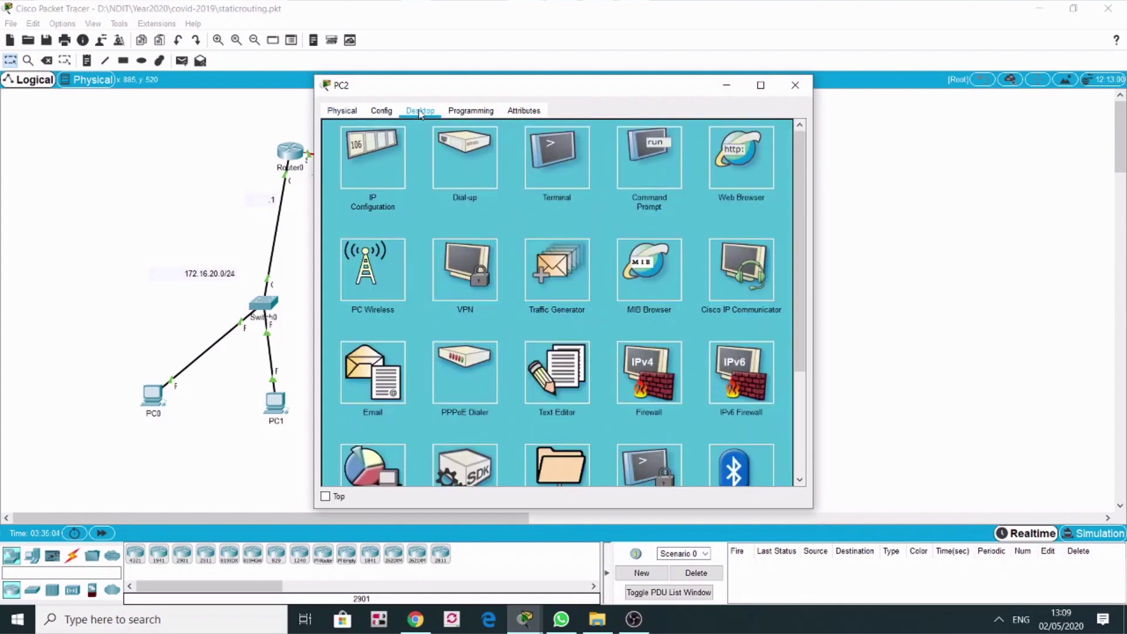
left_click(385, 158)
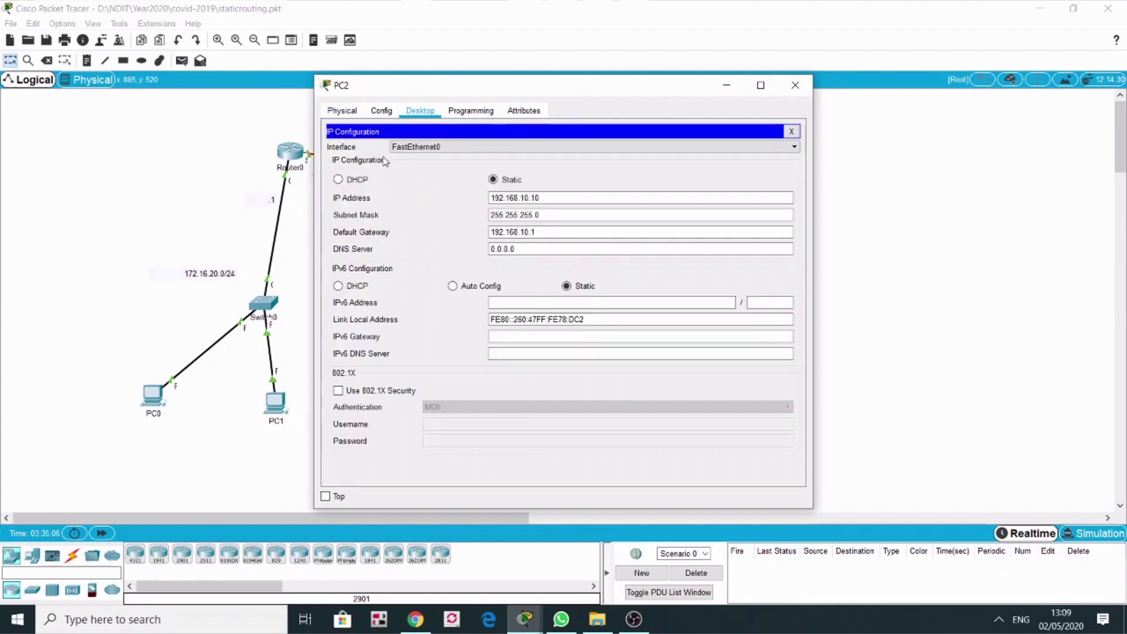
left_click(518, 249)
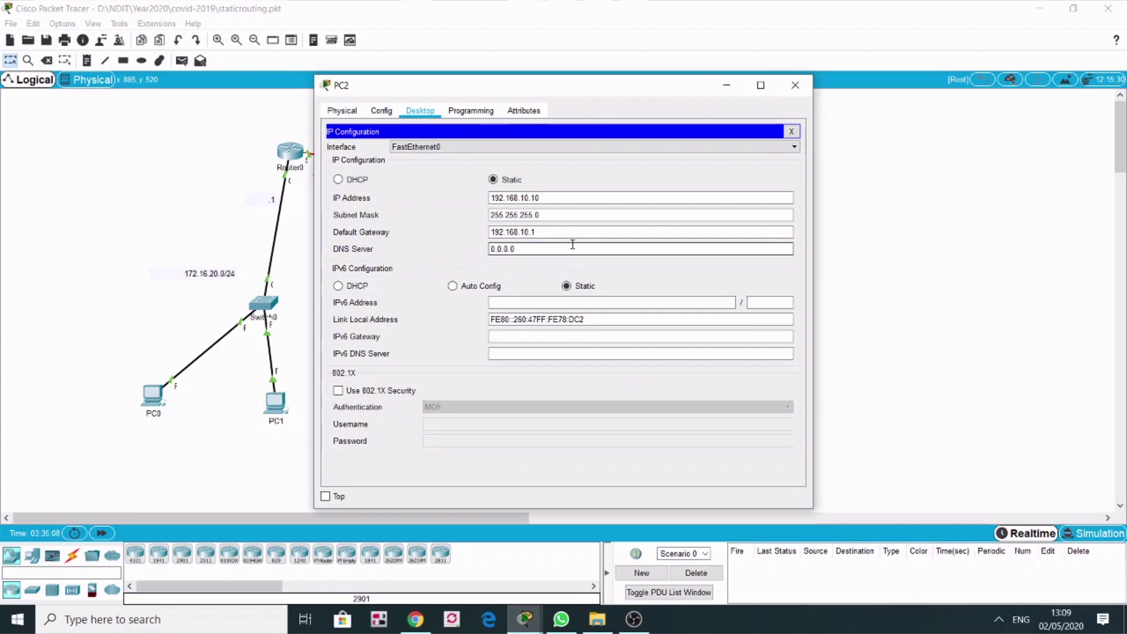
left_click(795, 85)
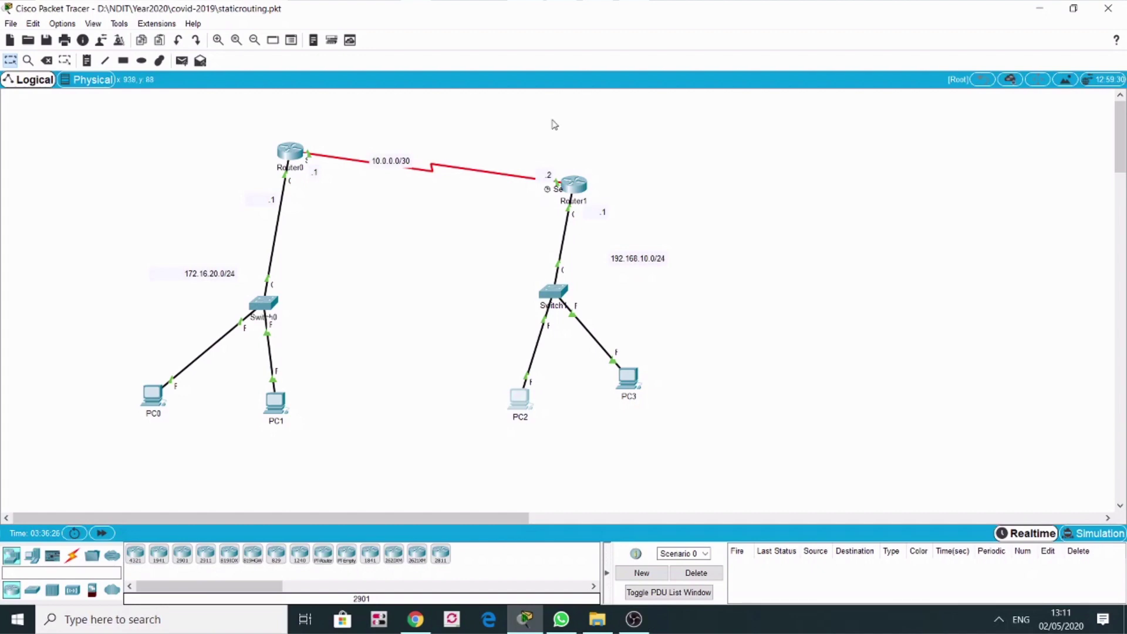
Step: Open Router0's command line and enter privileged EXEC mode with en
left_click(283, 156)
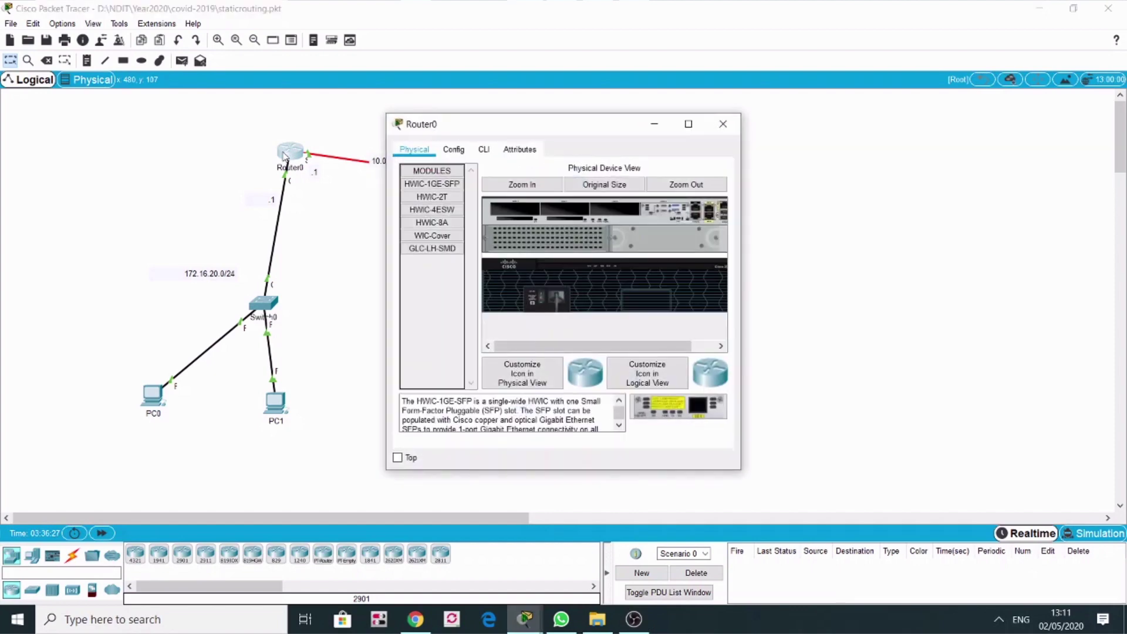
left_click(490, 153)
key("Return")
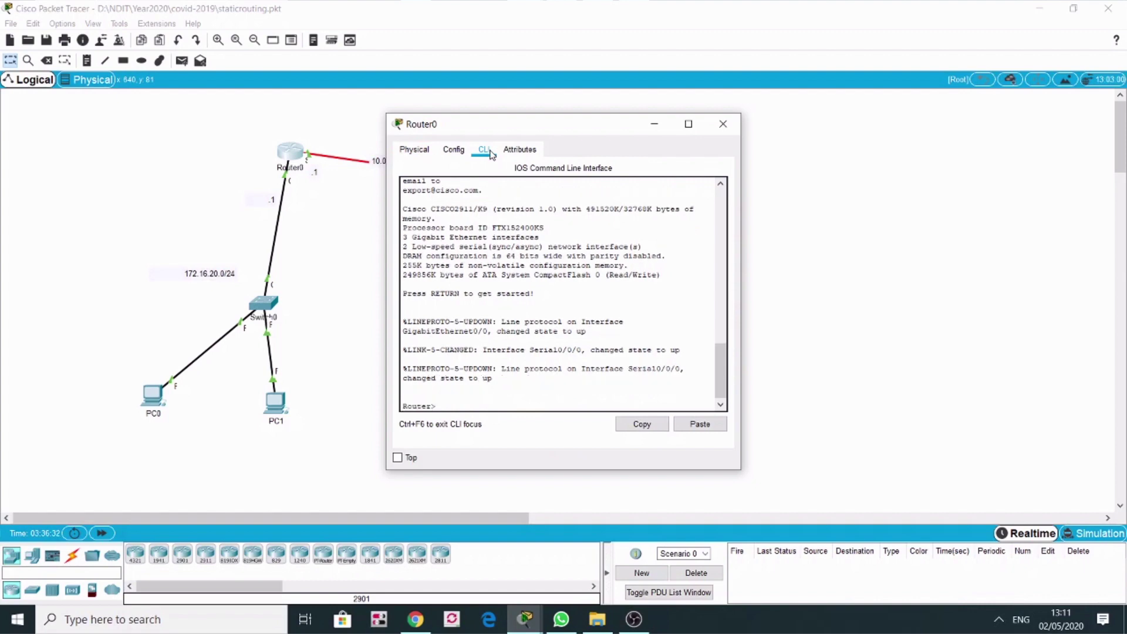
type("en")
key("Return")
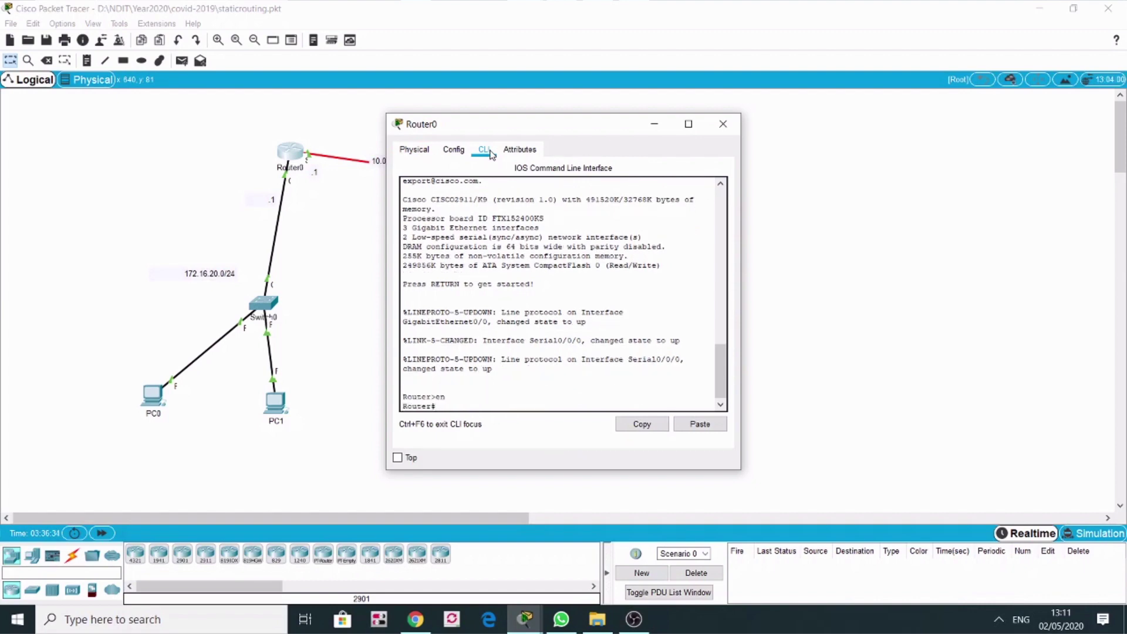
type("conf t")
key("Return")
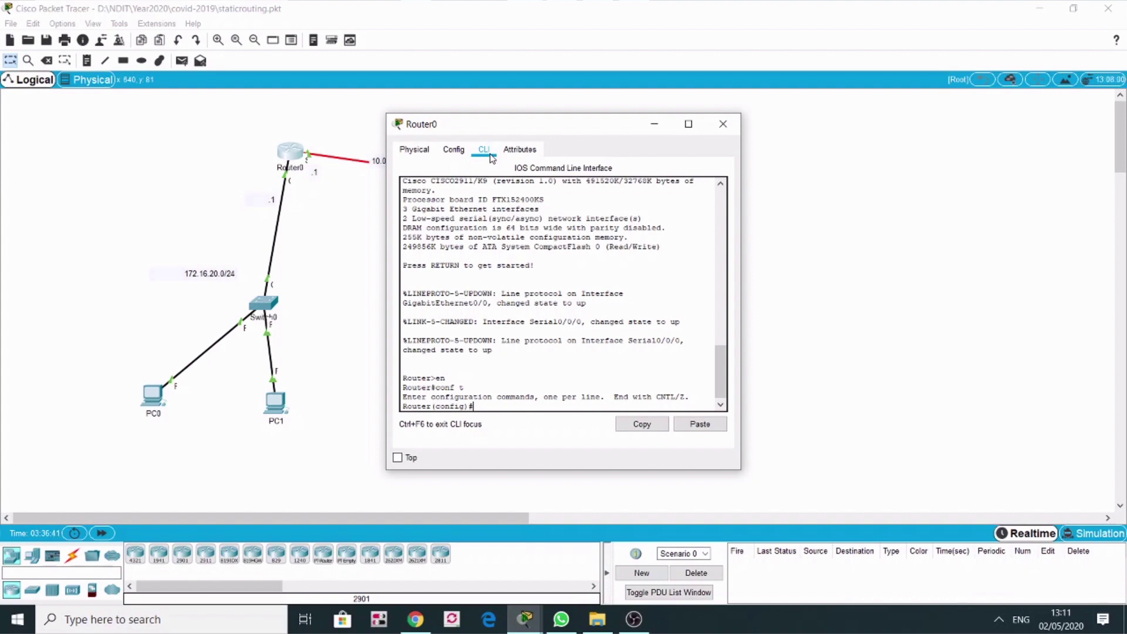
type("end")
key("Return")
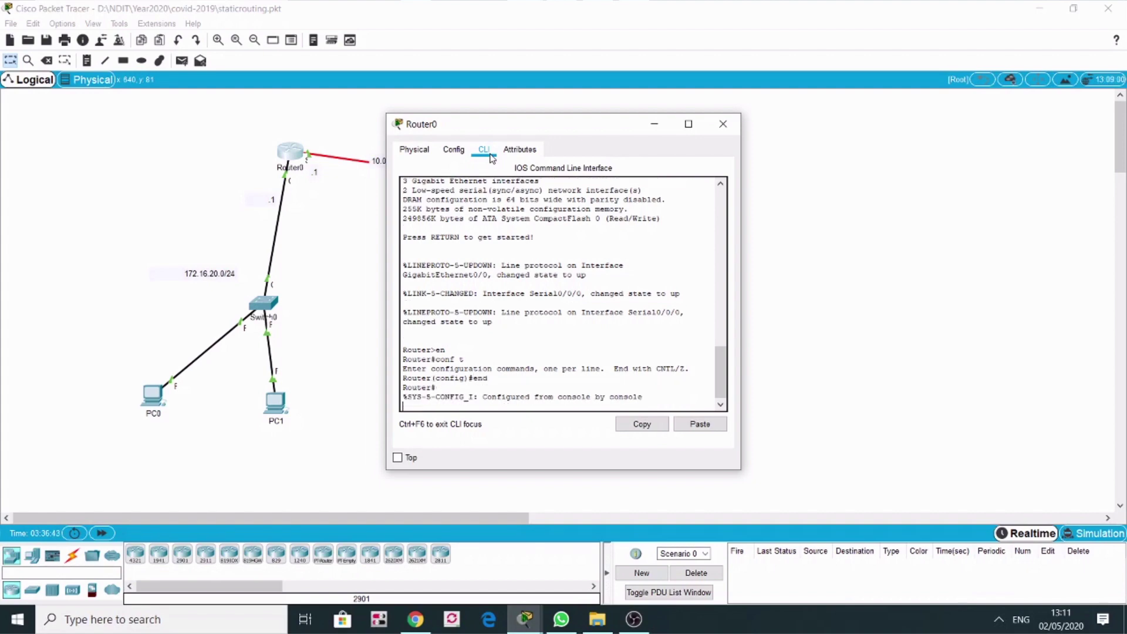
key("Return")
Step: Display Router0's routing table with sh ip route, examine its connected networks, and close the router window
type("sh")
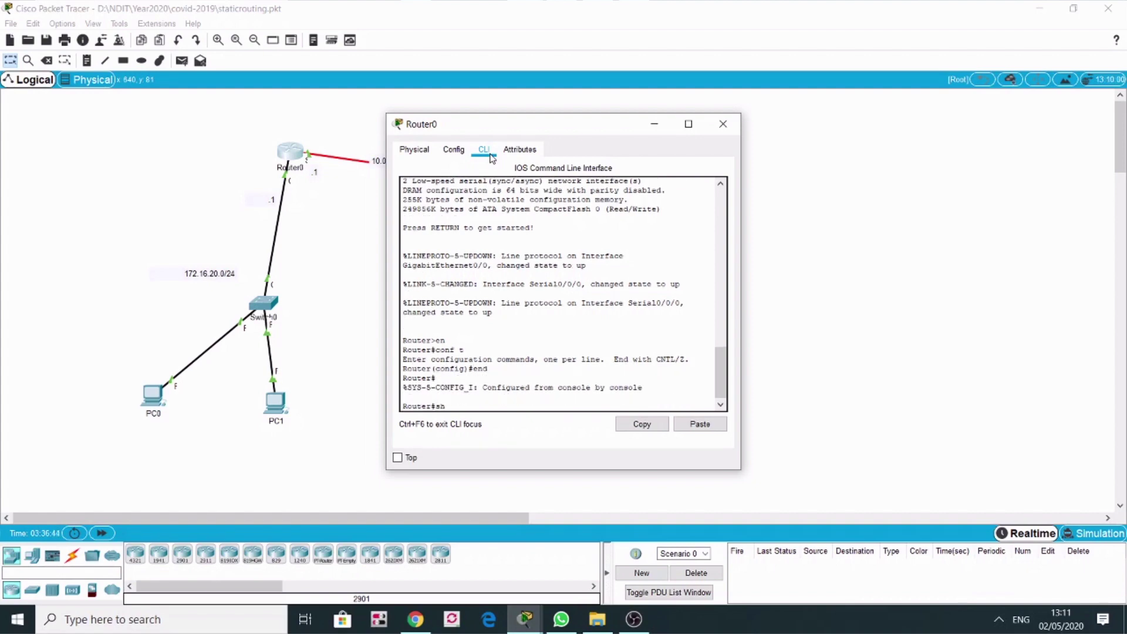
type(" ip route")
key("Return")
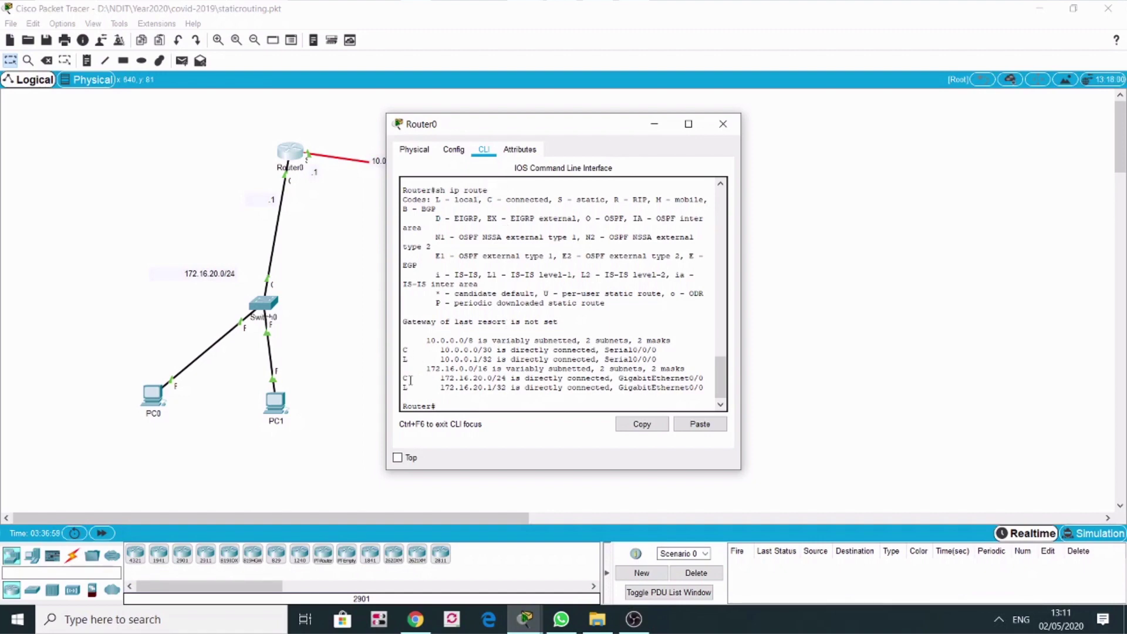
left_click_drag(533, 129, 814, 120)
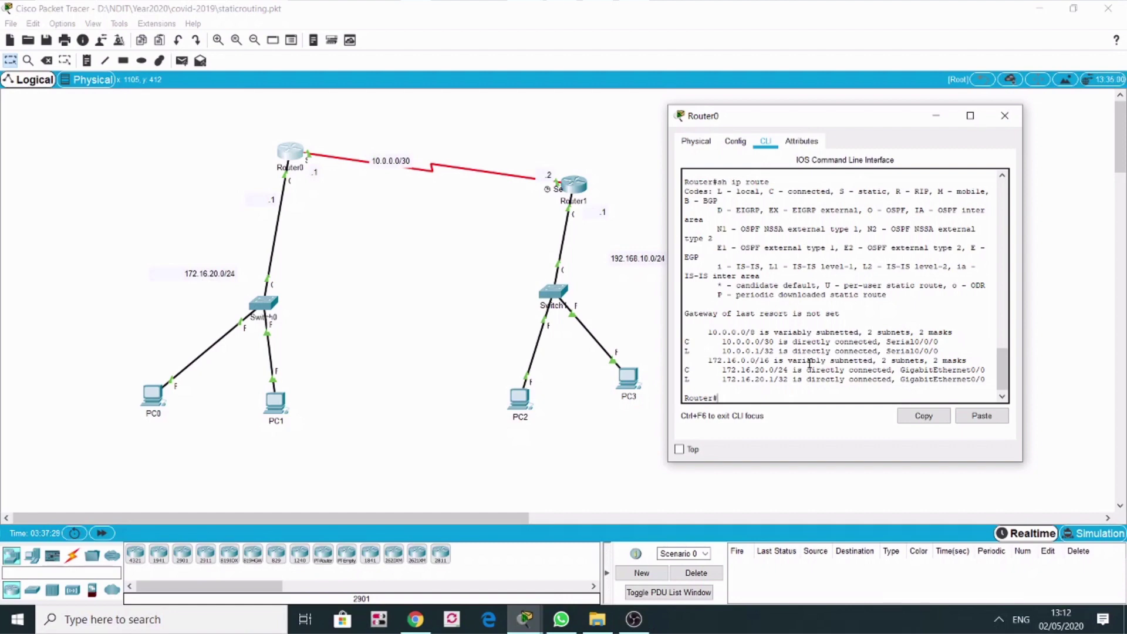
left_click(1005, 116)
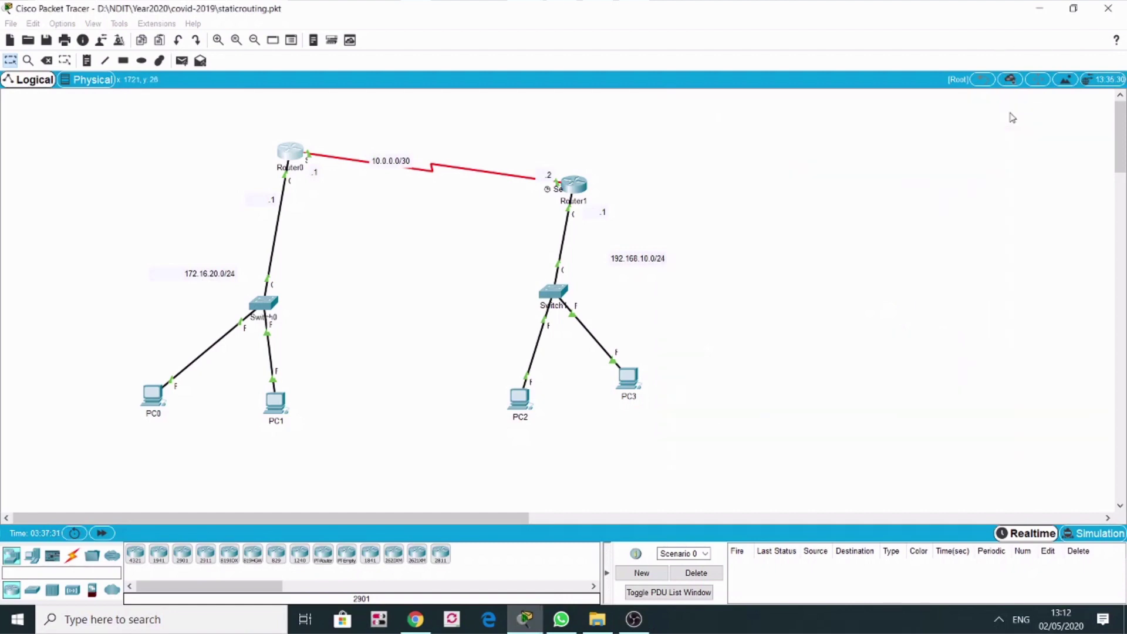
Step: Open Router1's command line and enter privileged EXEC mode with en
left_click(579, 189)
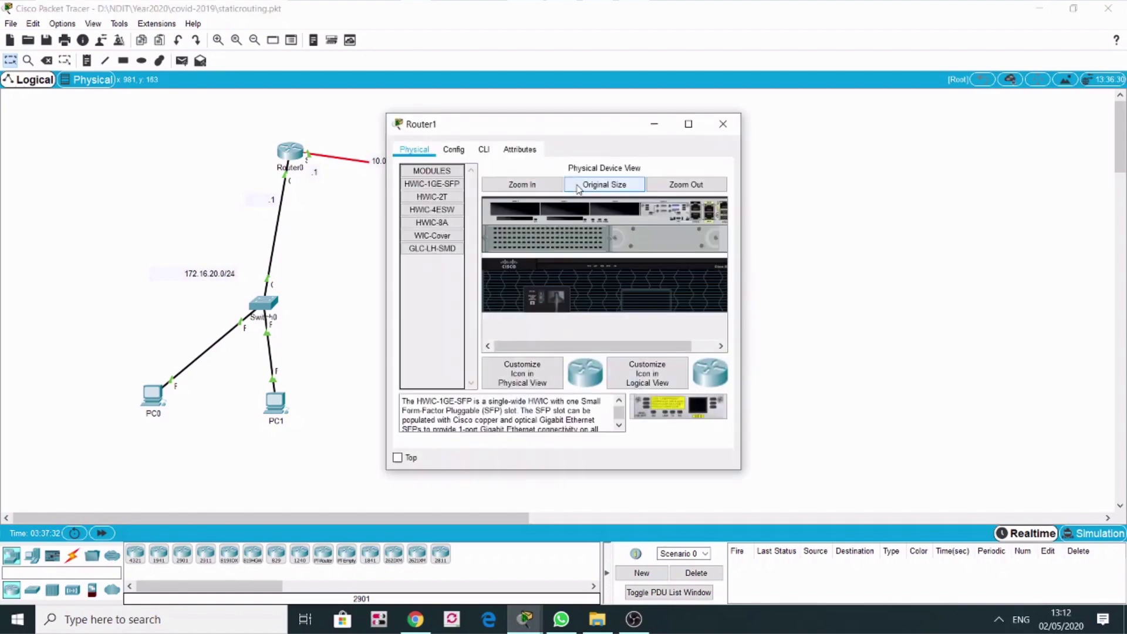
left_click(485, 151)
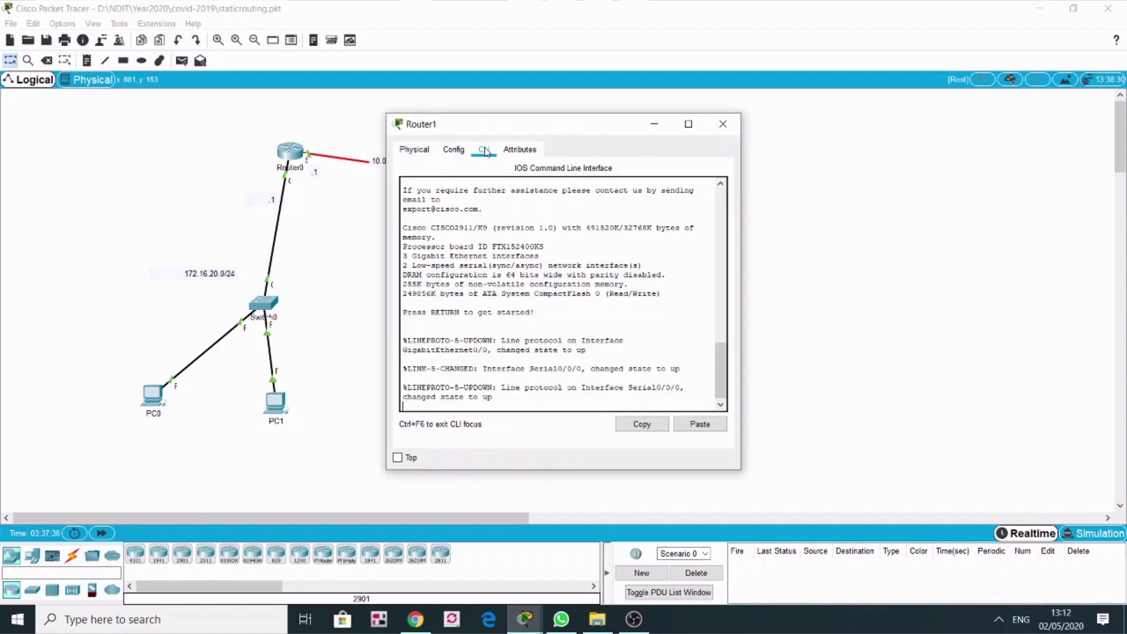
type("er>e")
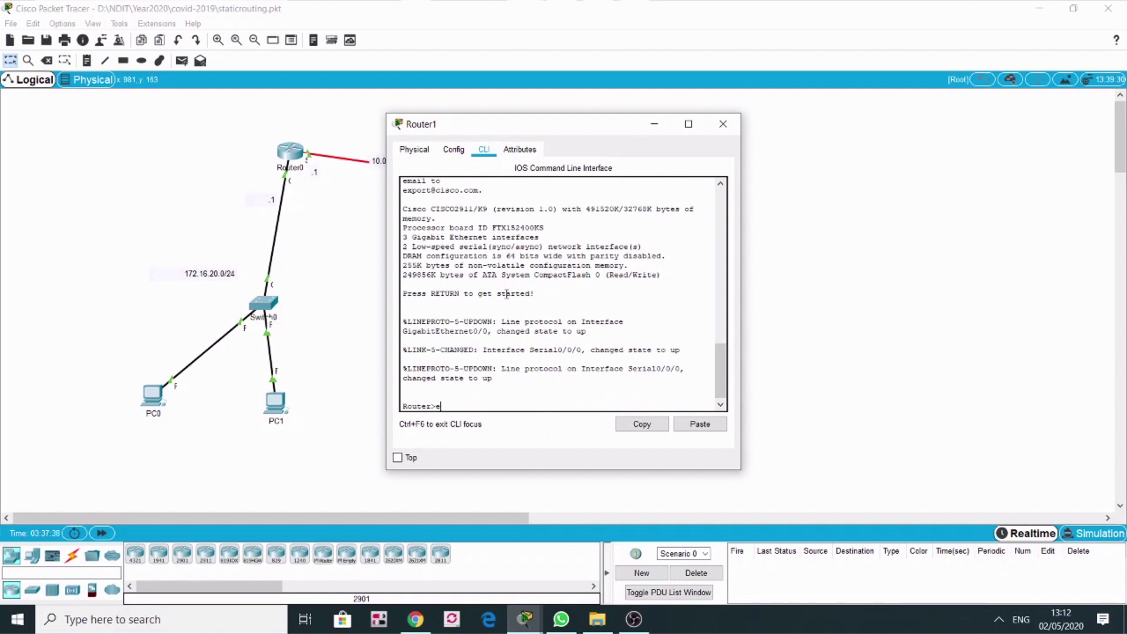
type("n")
key("Return")
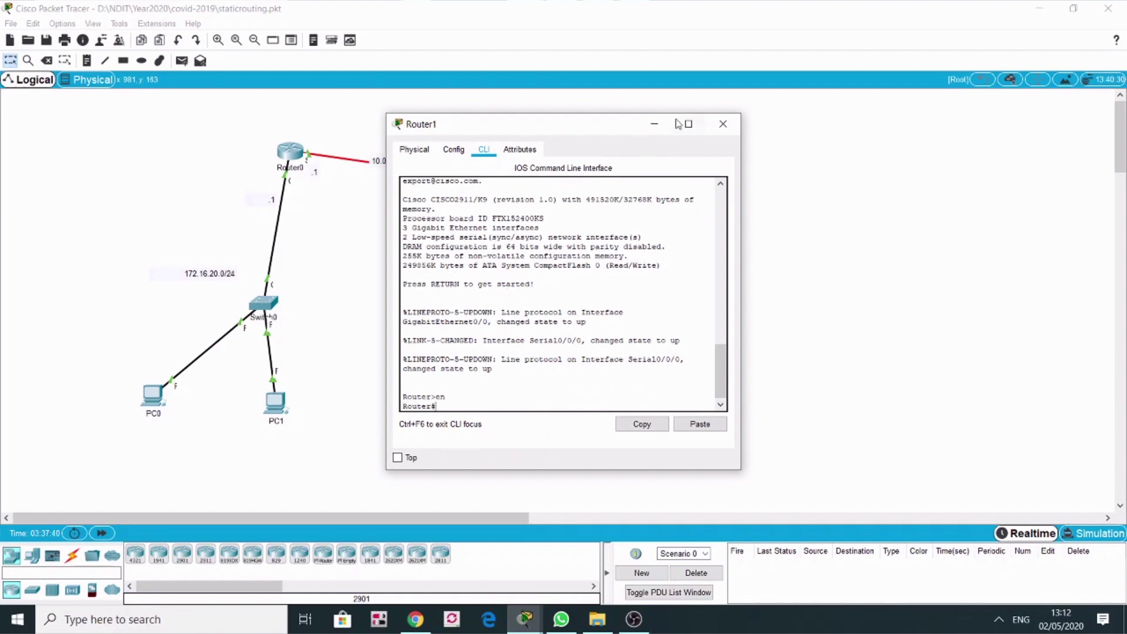
Step: Display Router1's routing table with sh ip route beside the topology, examine its connected networks, and close the router window
left_click_drag(497, 125, 858, 101)
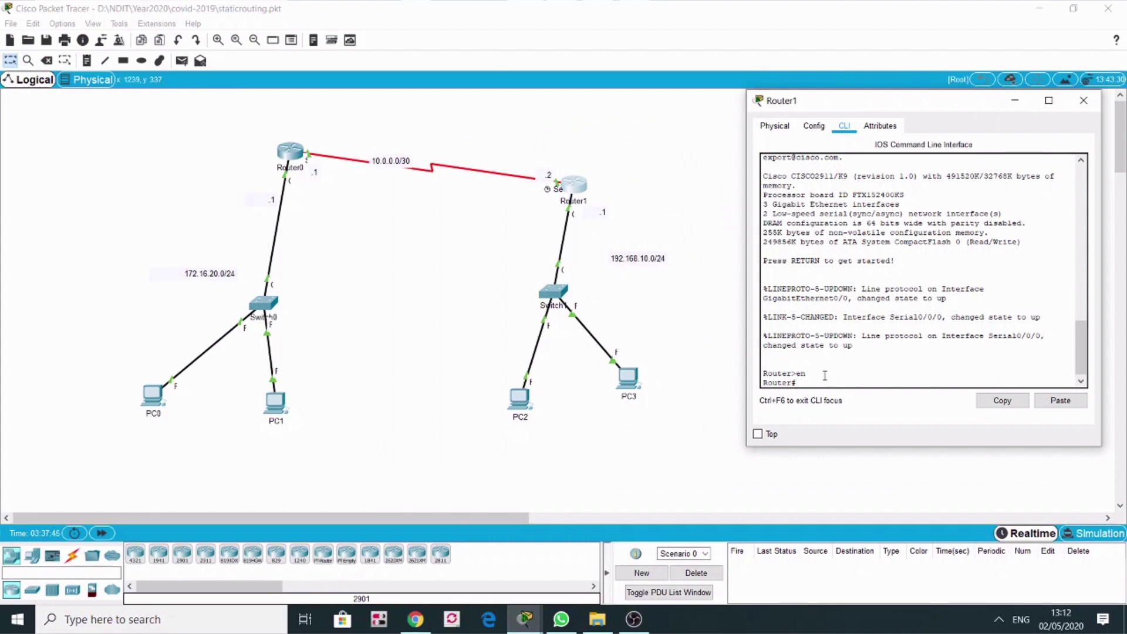
type("ip route")
key("Return")
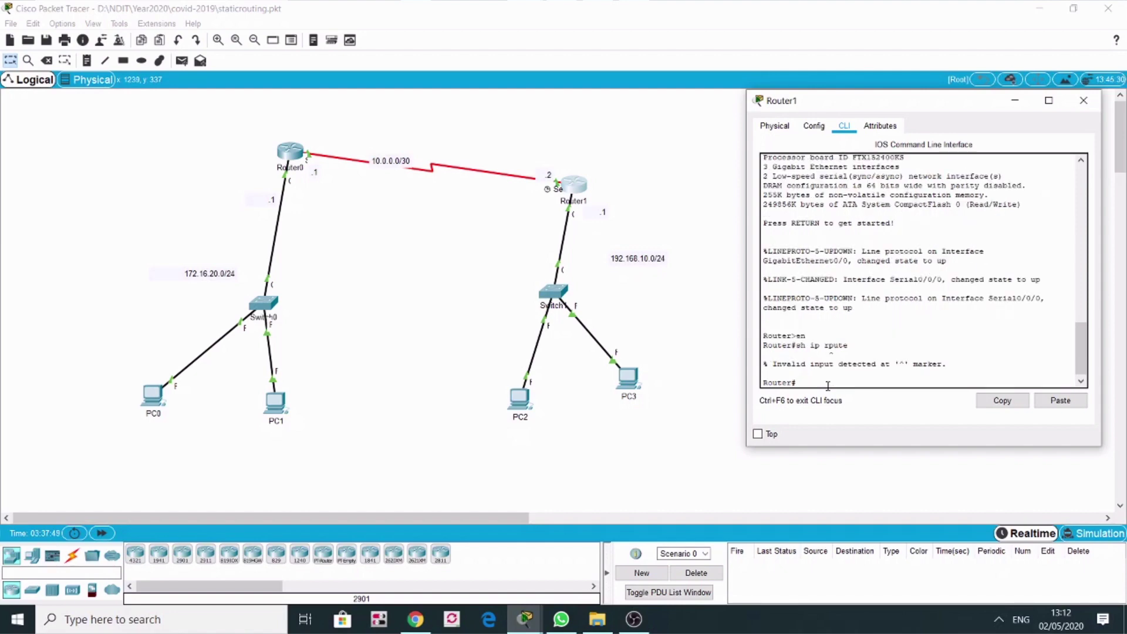
key("Up")
key("BackSpace")
type("oute")
key("Return")
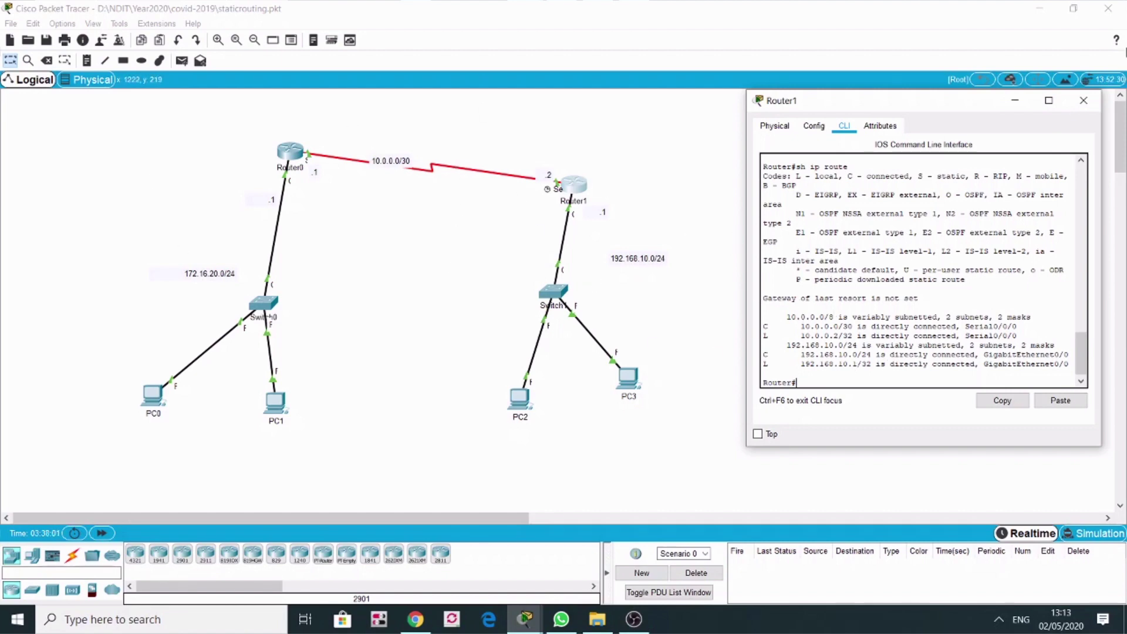
left_click(1083, 101)
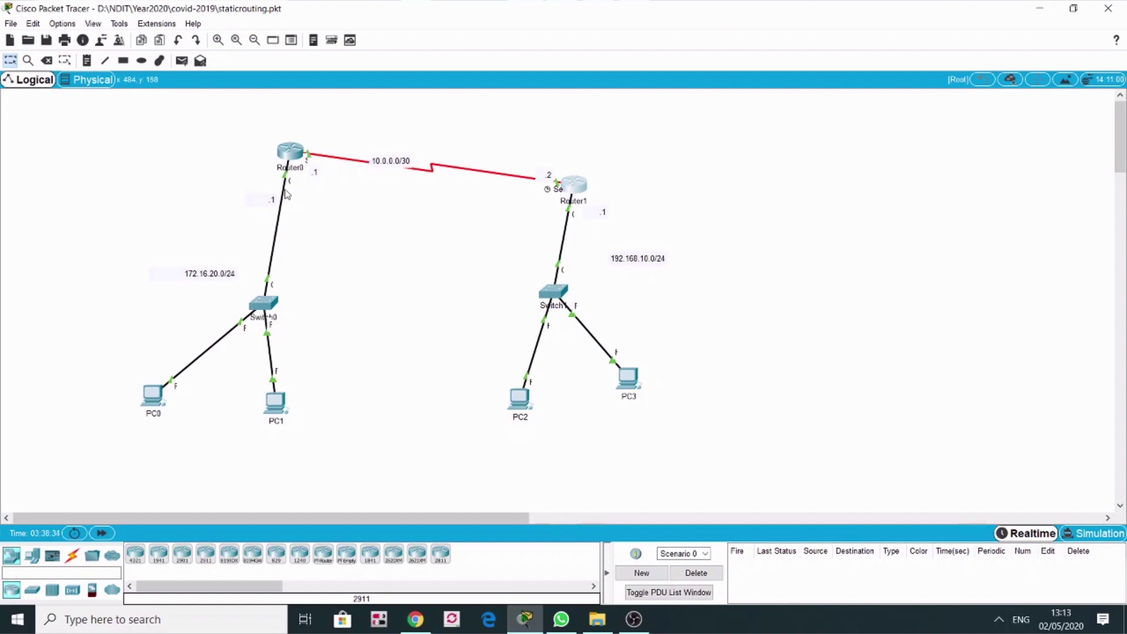
Step: Send a simple PDU from PC0 to Router0 to test connectivity to the gateway
mouse_move(292, 170)
mouse_move(580, 188)
left_click(182, 63)
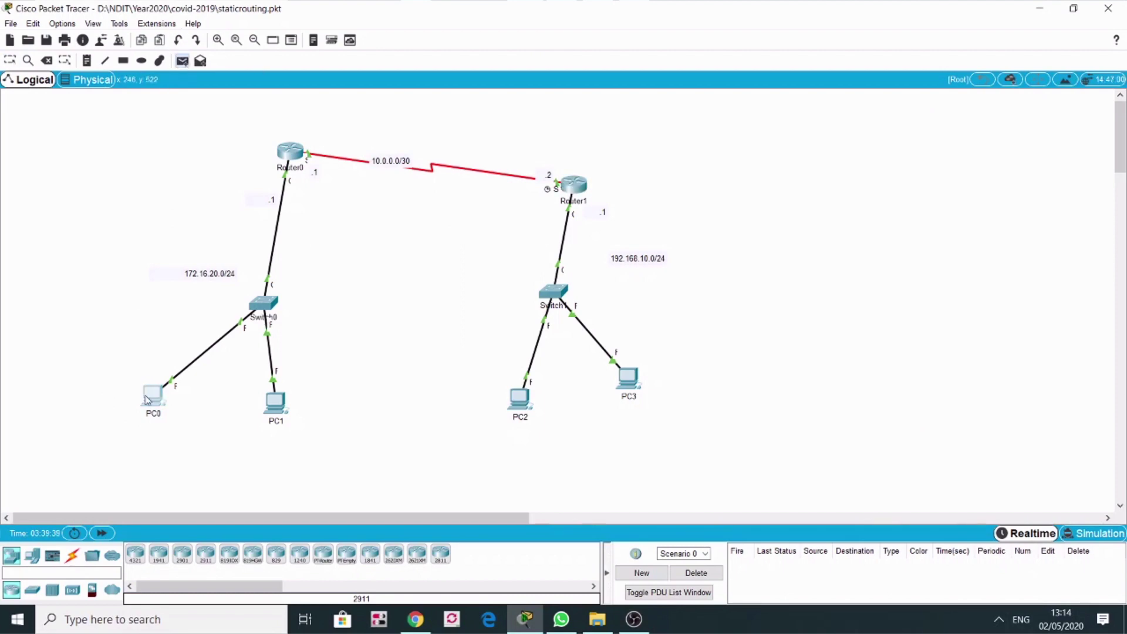
left_click(147, 399)
left_click(290, 155)
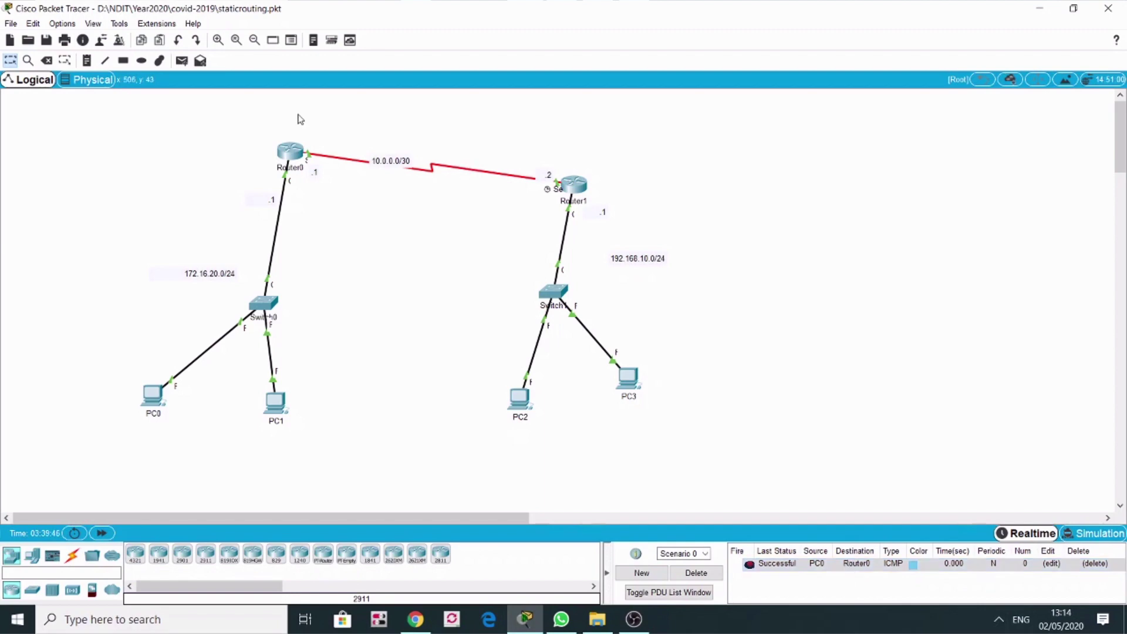
Step: Send a simple PDU from Router0 to Router1 to test the serial link
left_click(181, 60)
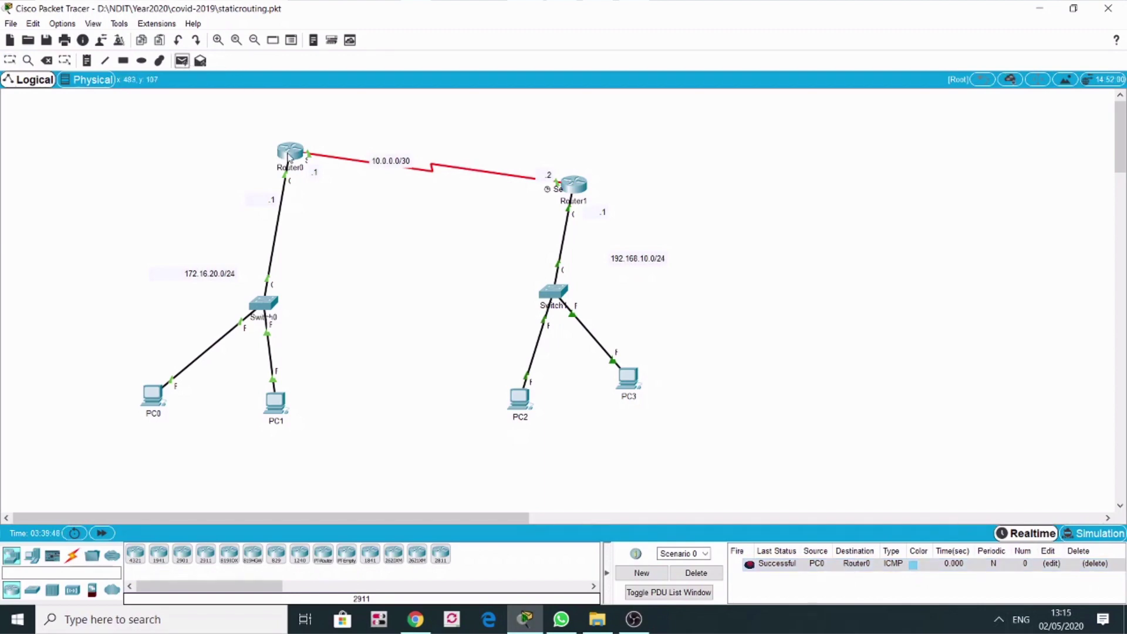
left_click(290, 154)
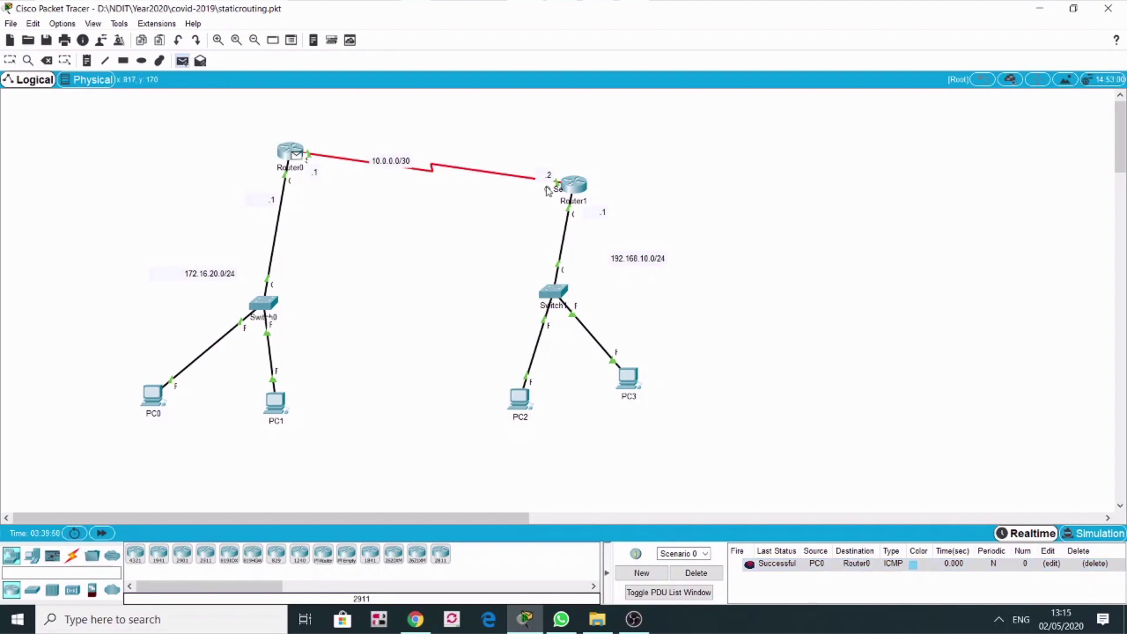
left_click(573, 186)
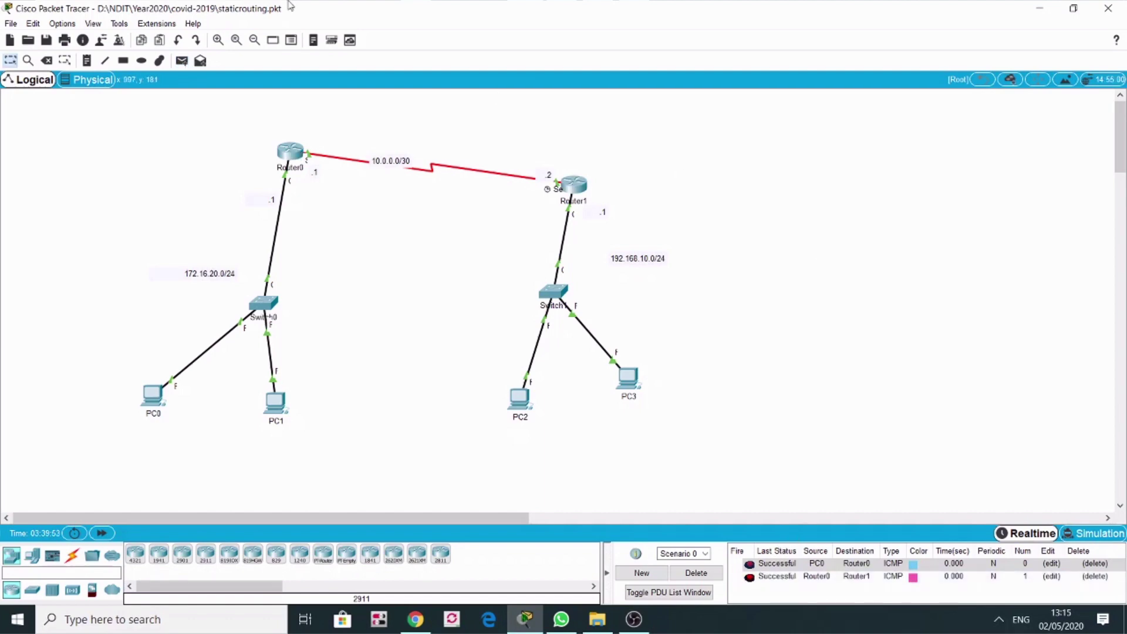
Step: Send a simple PDU from PC2 to Router1 to test connectivity to its gateway
left_click(182, 60)
left_click(519, 398)
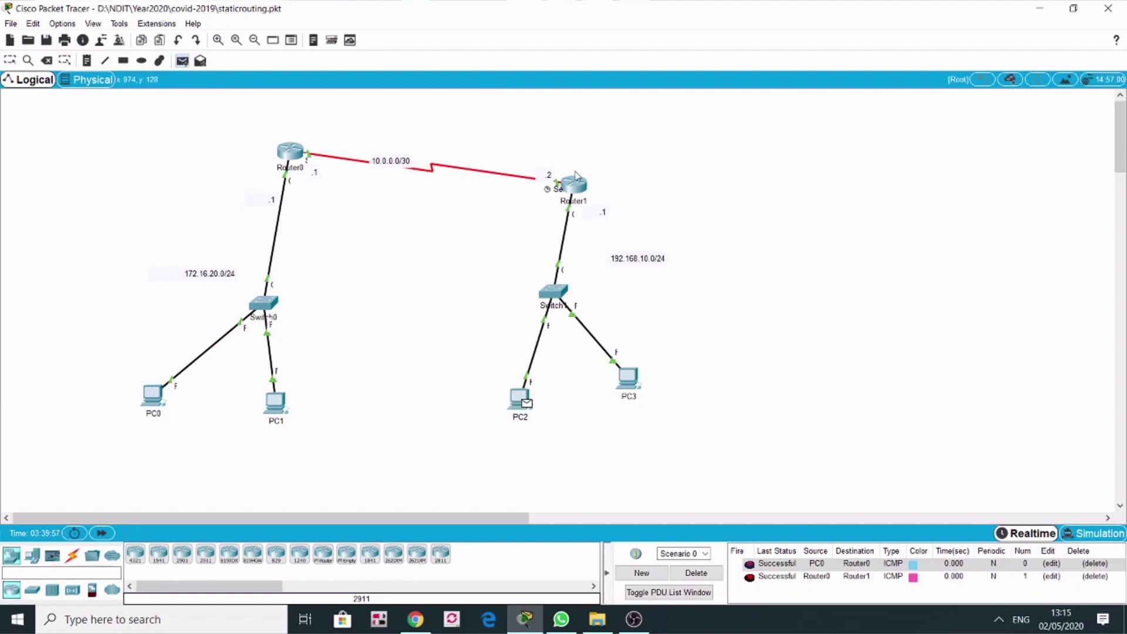
left_click(576, 186)
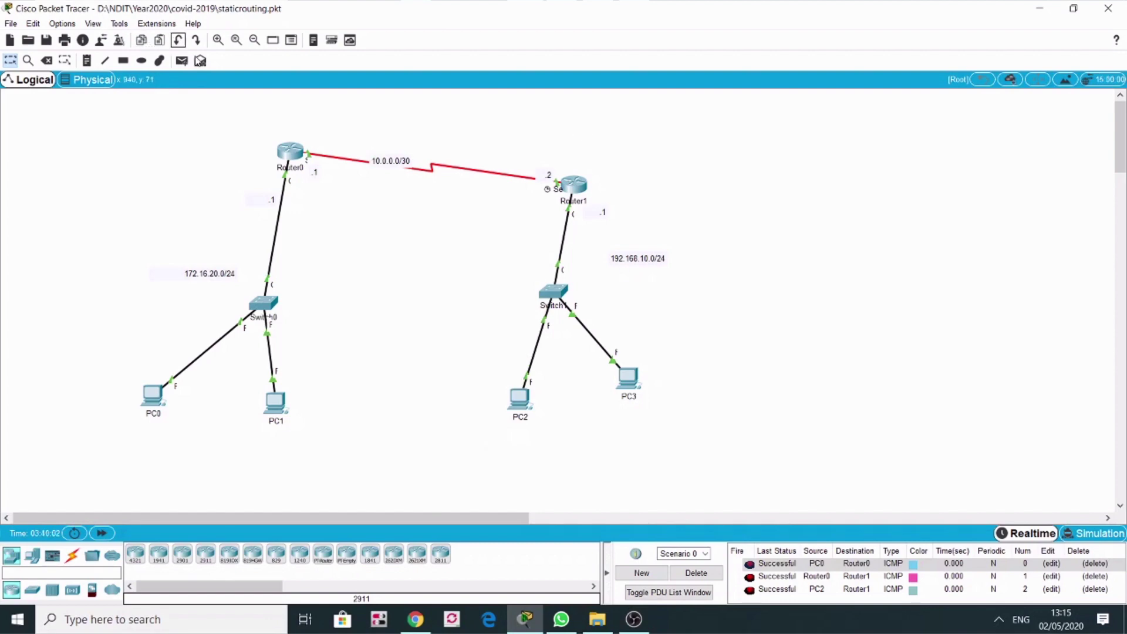
Step: Send a simple PDU from PC3 to Router1 to test connectivity to its gateway, and check its entry in the PDU list
left_click(182, 62)
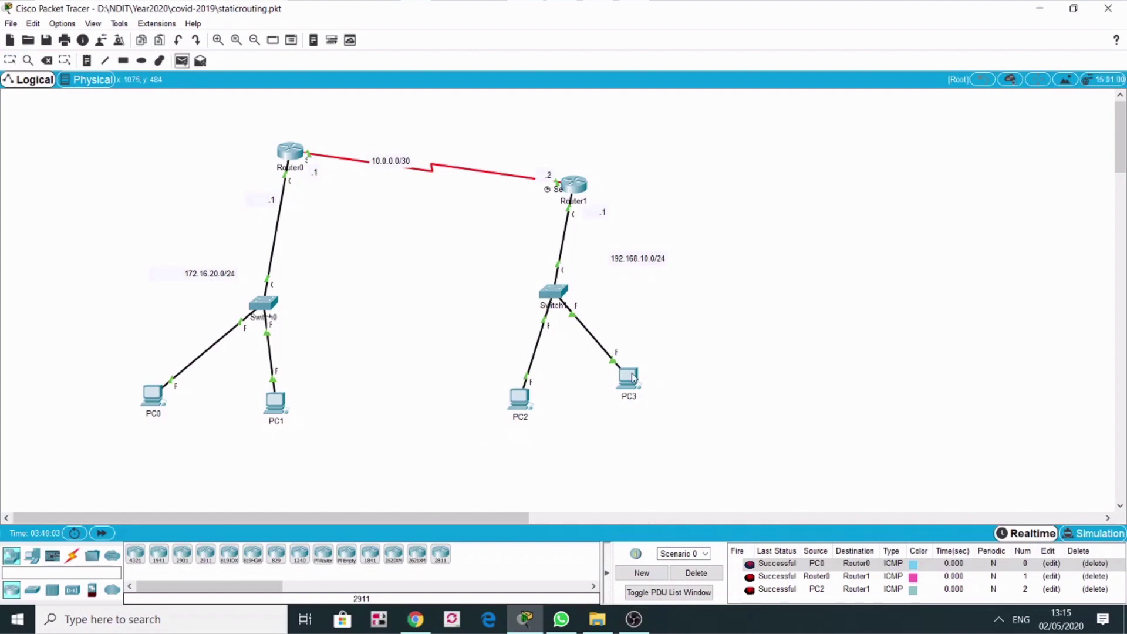
left_click(574, 187)
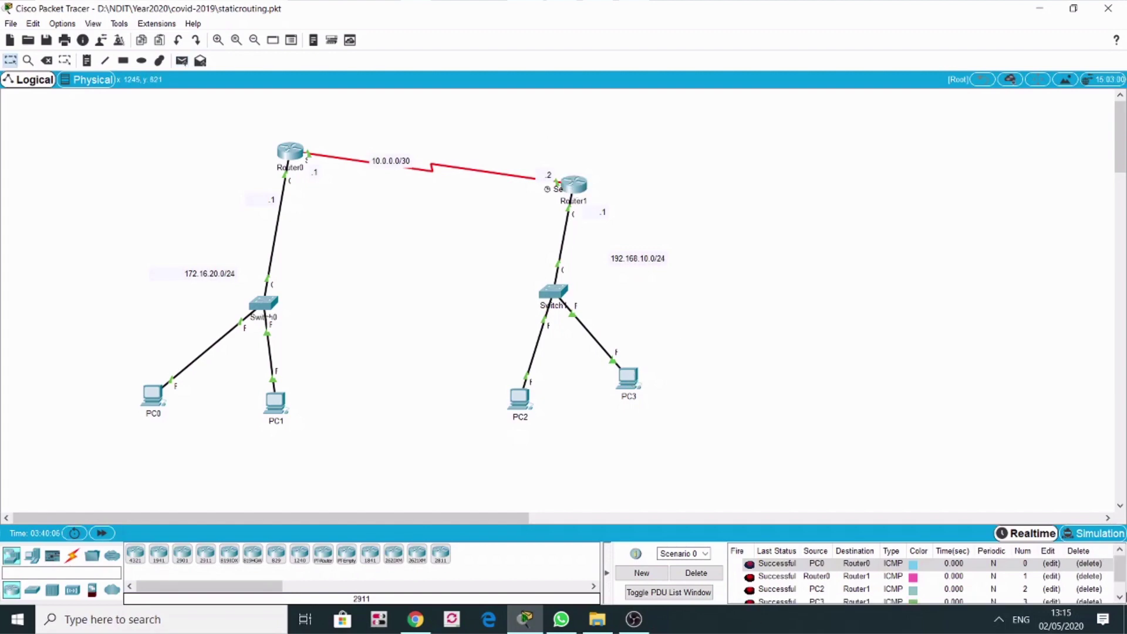
left_click(1119, 599)
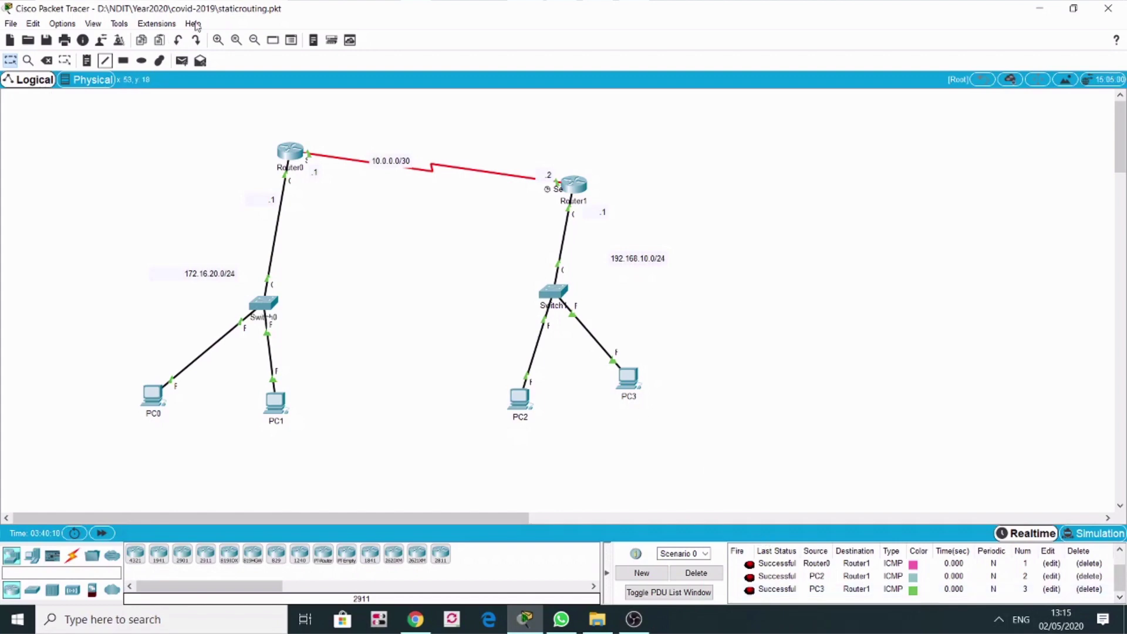
Step: Send a simple PDU from PC1 to Router0 to test connectivity to its gateway
left_click(183, 61)
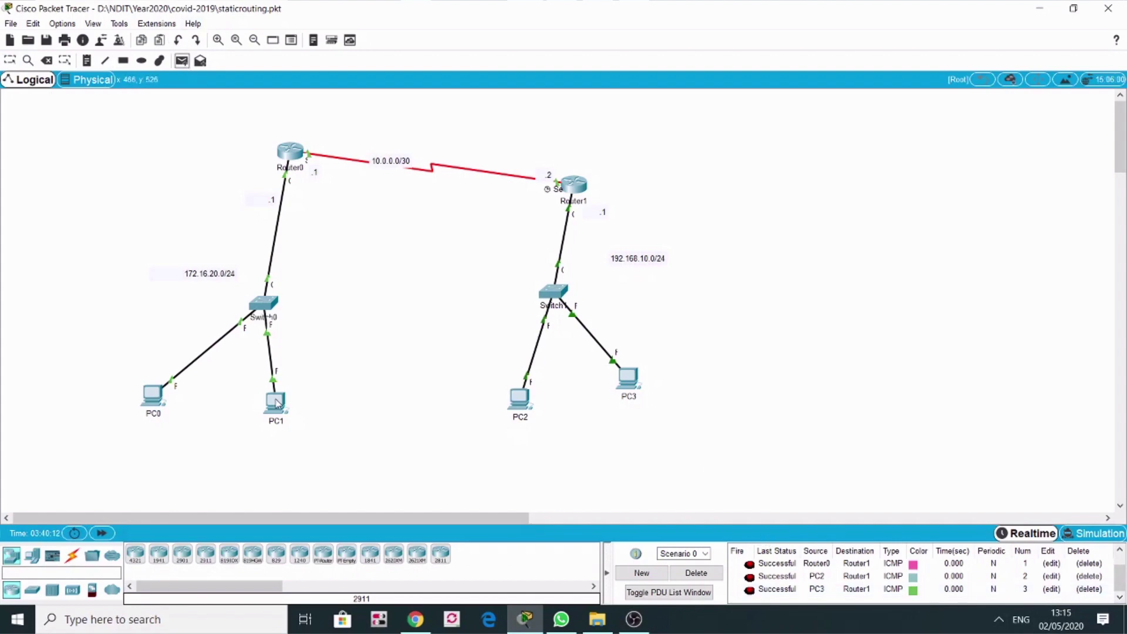
left_click(275, 403)
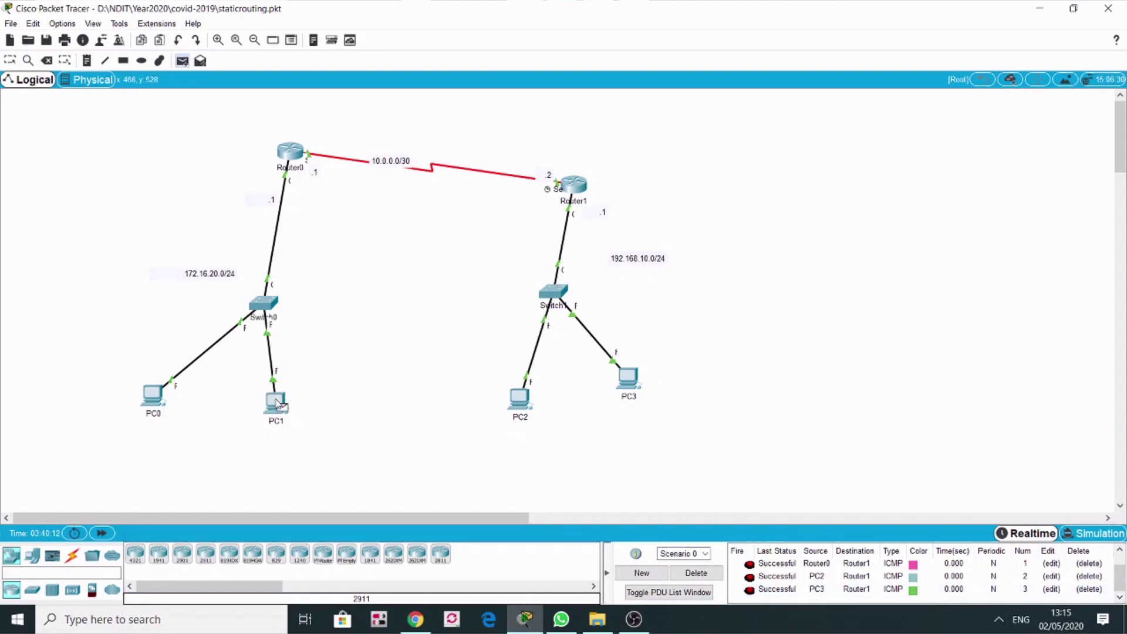
left_click(301, 154)
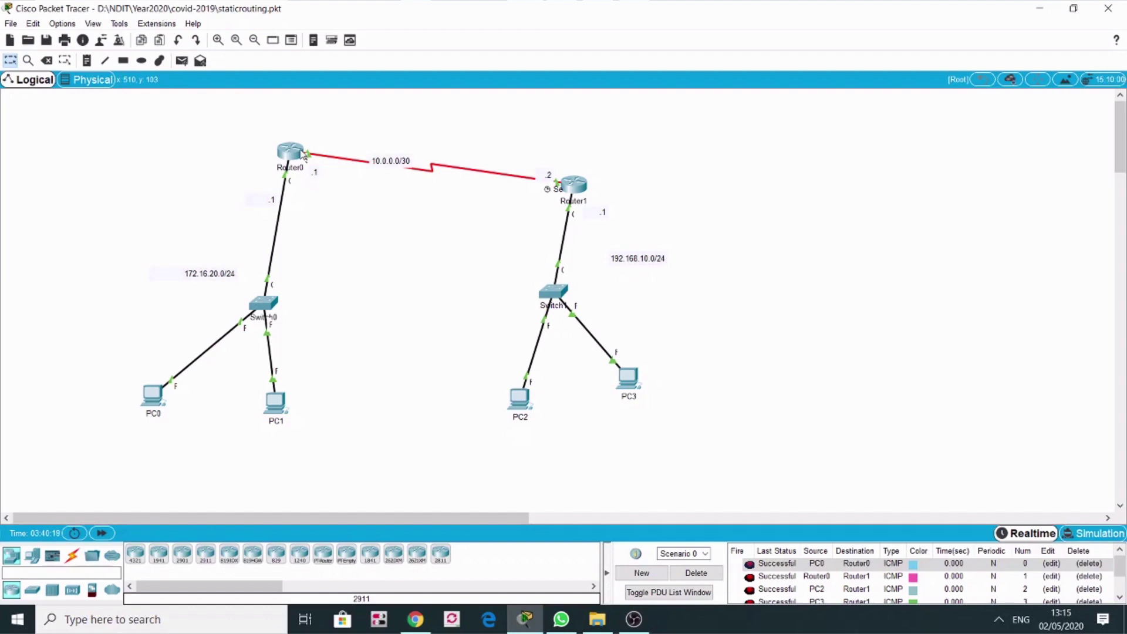
Step: Delete the scenario's existing PDUs and send a simple PDU from PC0 to PC2 to test connectivity between the two LANs
left_click(688, 574)
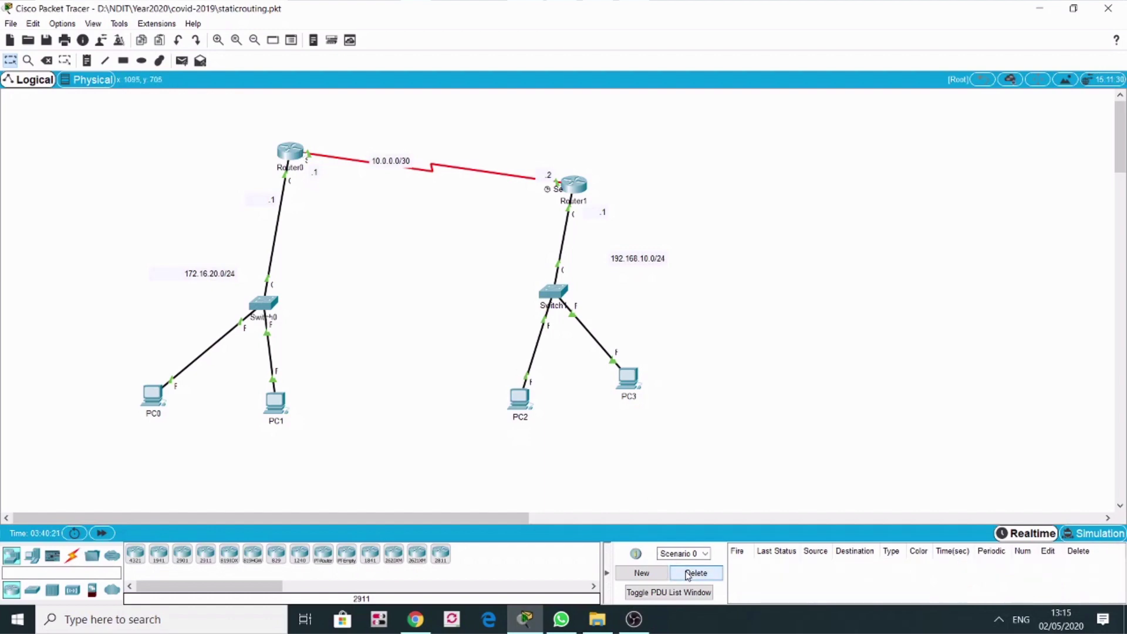
left_click(181, 62)
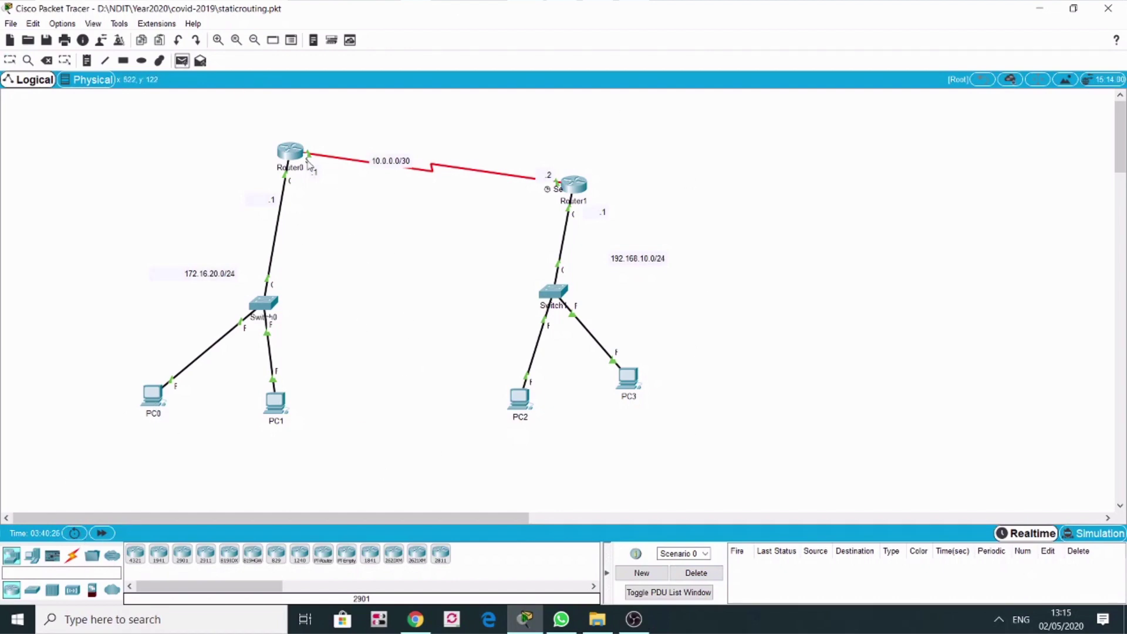
left_click(152, 401)
left_click(519, 399)
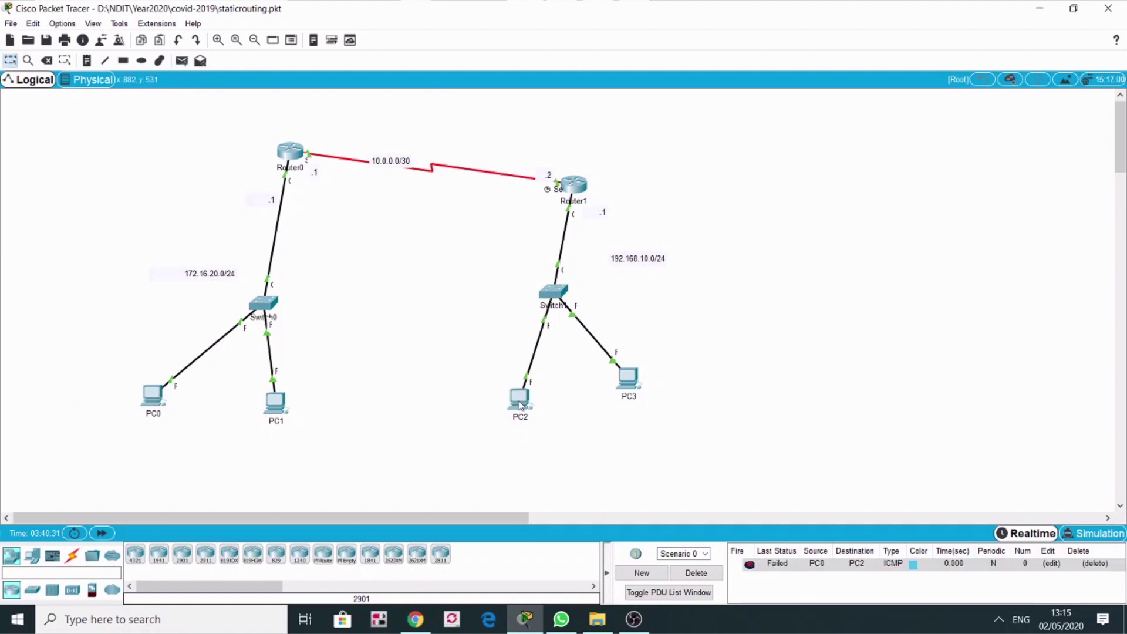
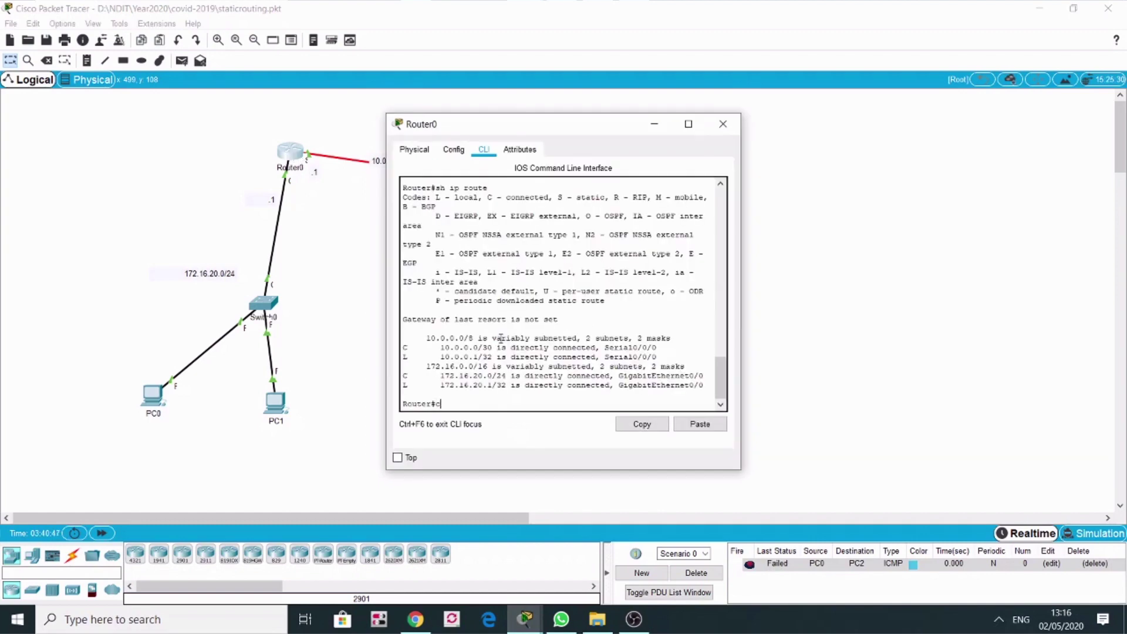
Step: In Router0's global configuration mode, add the static route ip route 192.168.10.0 255.255.255.0 10.0.0.2, and close the router window
type("t")
key("Return")
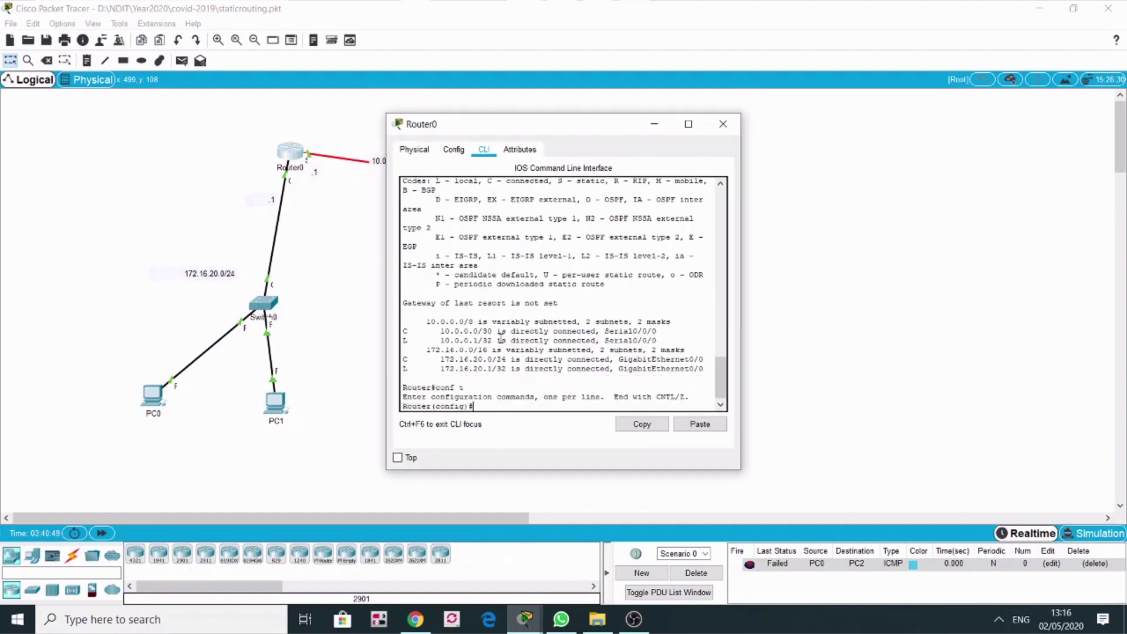
left_click_drag(469, 128, 756, 152)
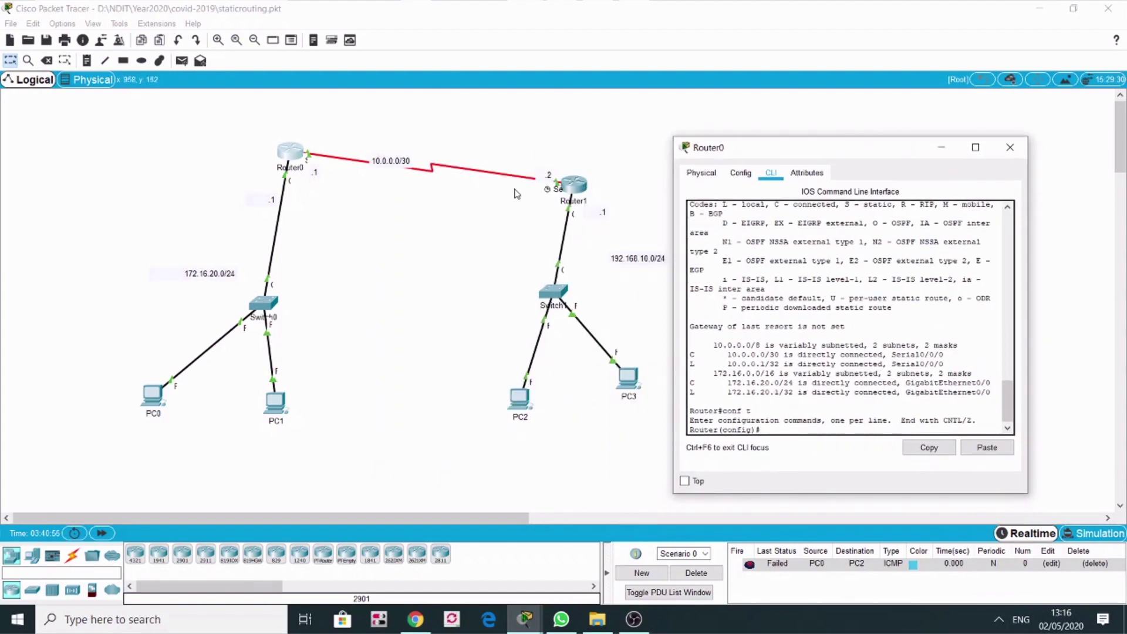
type("p route 192.168.10")
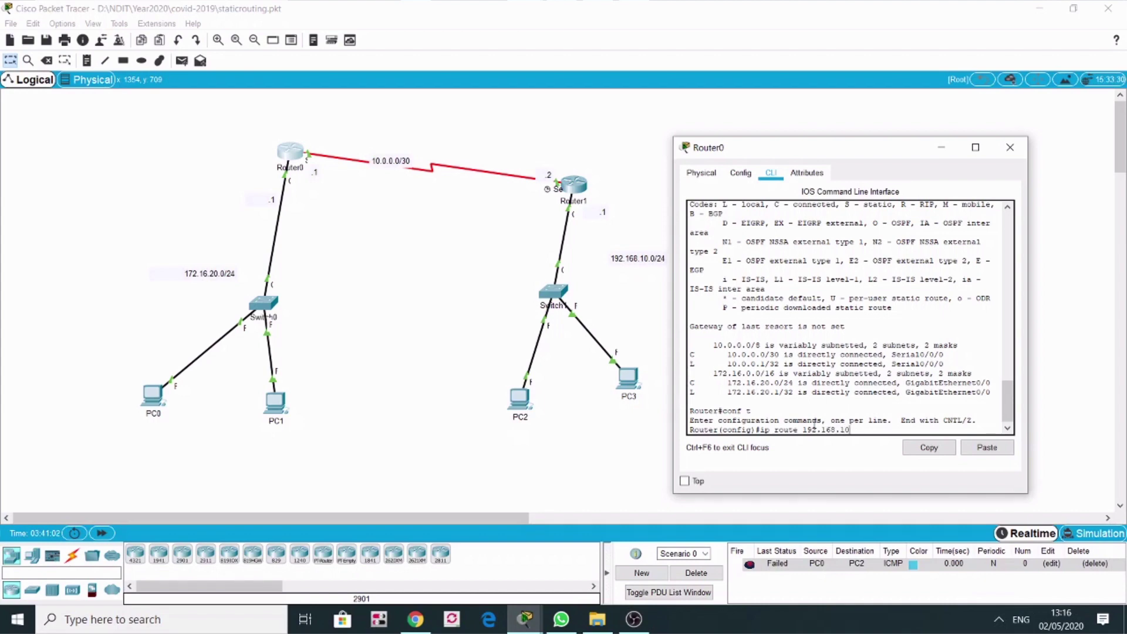
type(".0 255.255.255.0")
type("10")
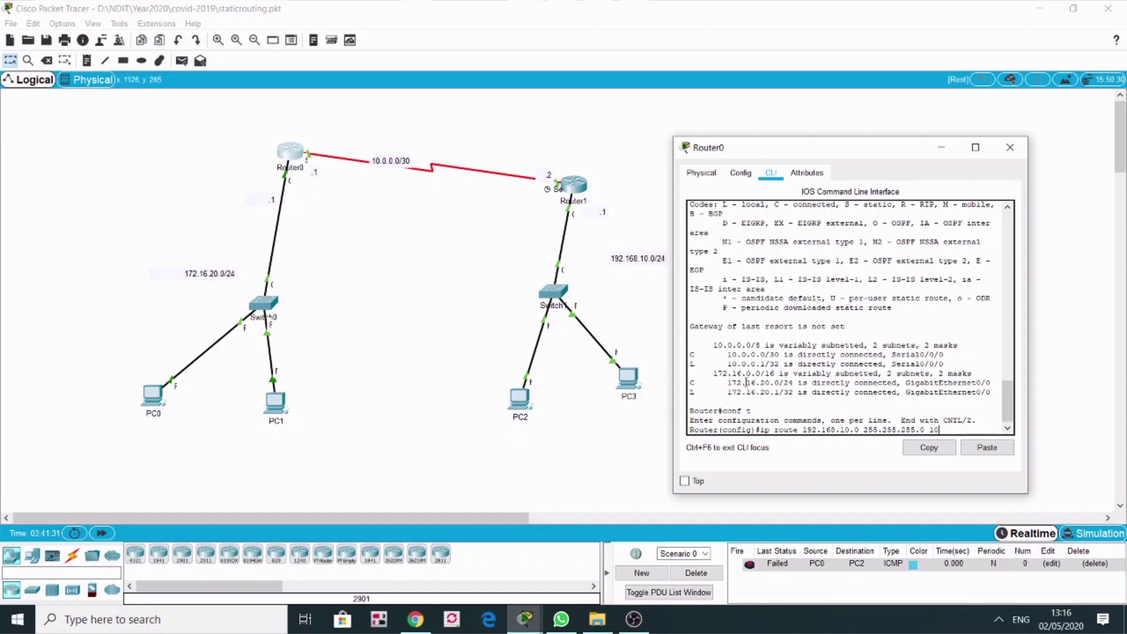
type("0.0.2")
key("Return")
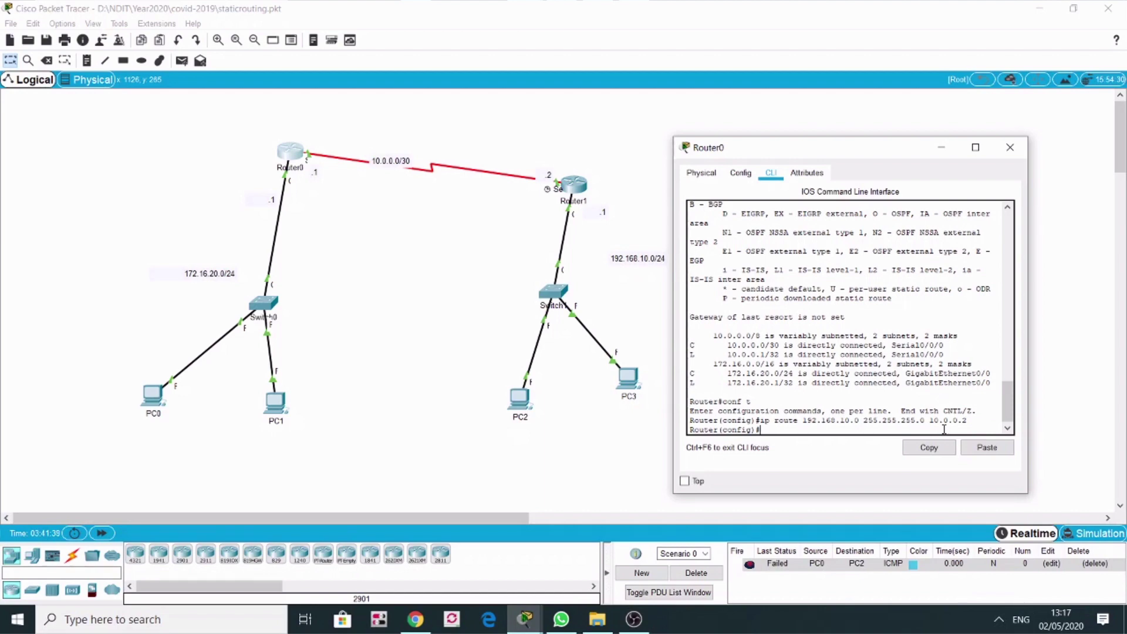
left_click(1010, 147)
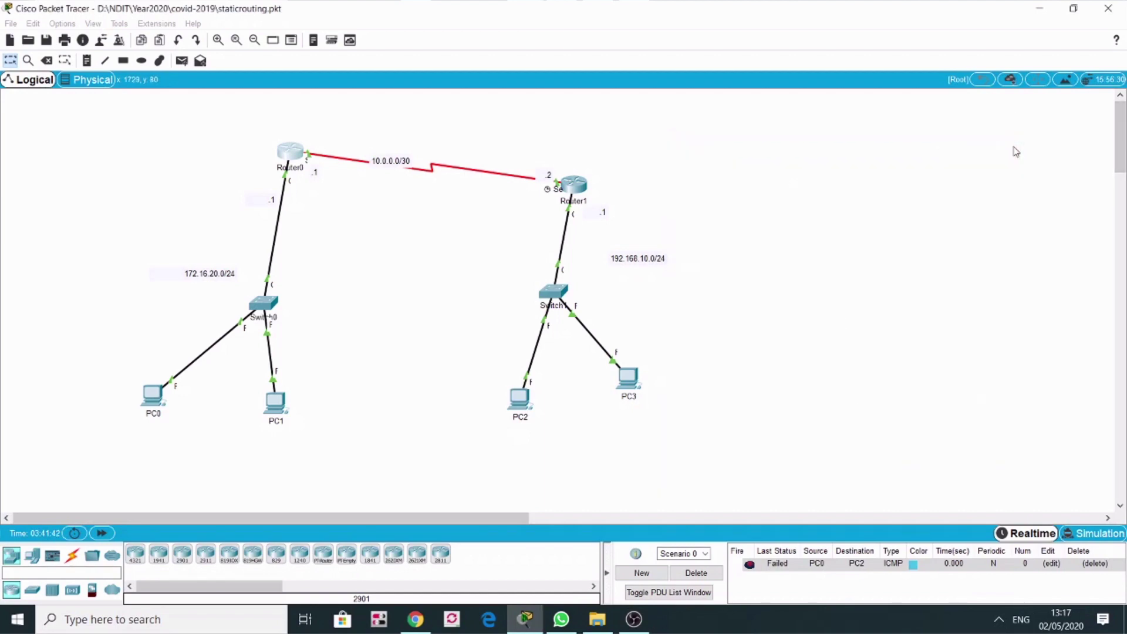
Step: Enter global configuration mode on Router1 with conf t and place its window beside the topology
left_click(577, 192)
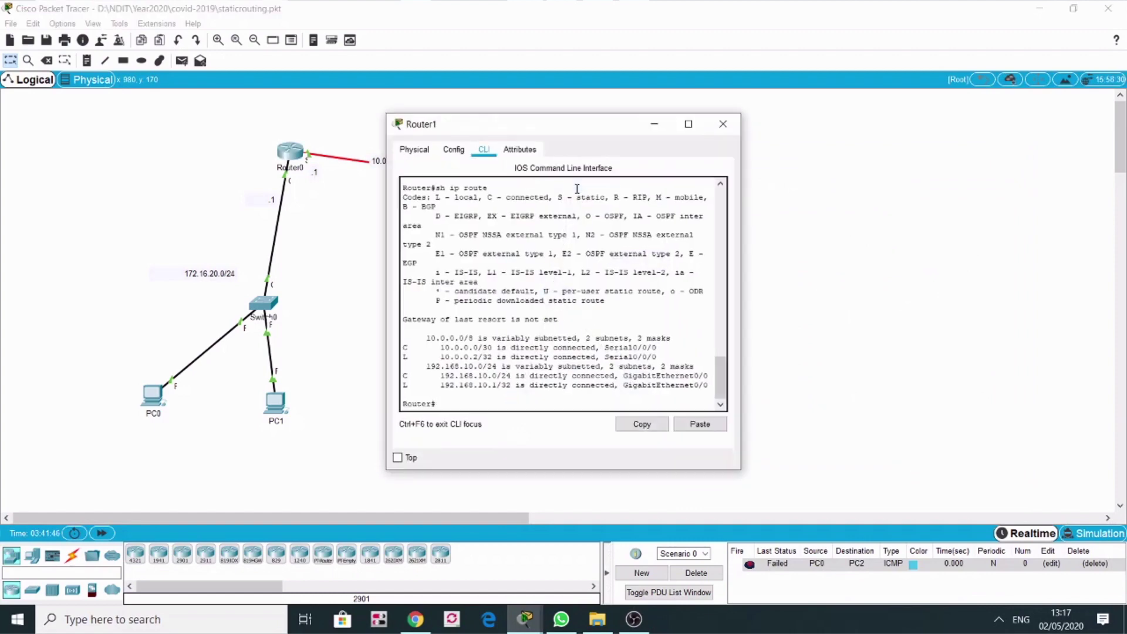
type("conf t")
key("Return")
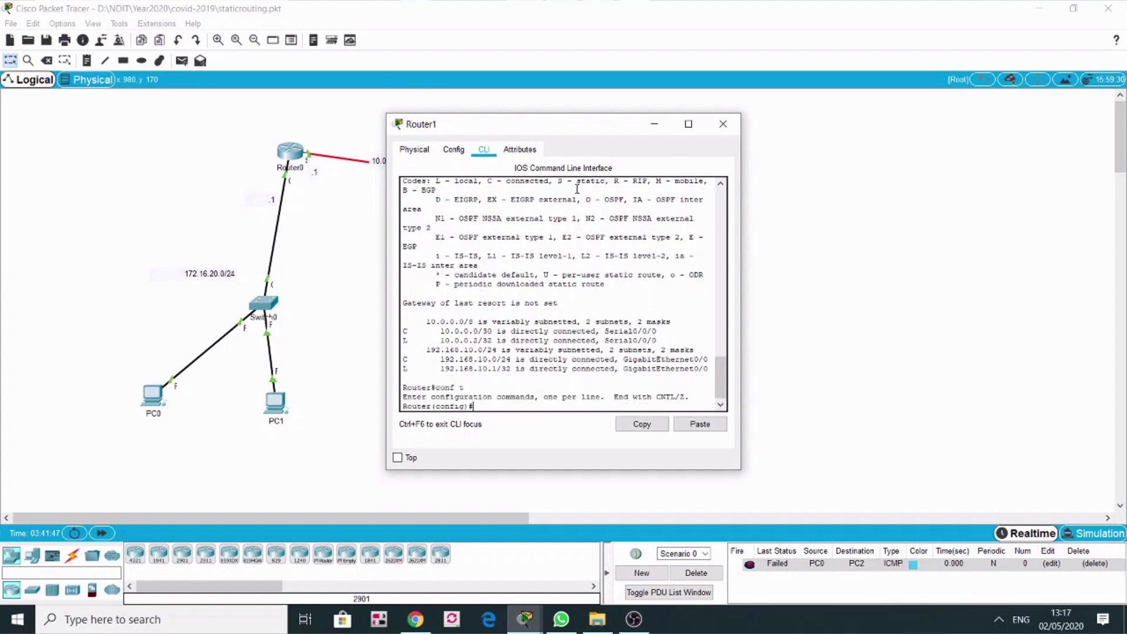
left_click(722, 124)
left_click_drag(704, 101, 777, 141)
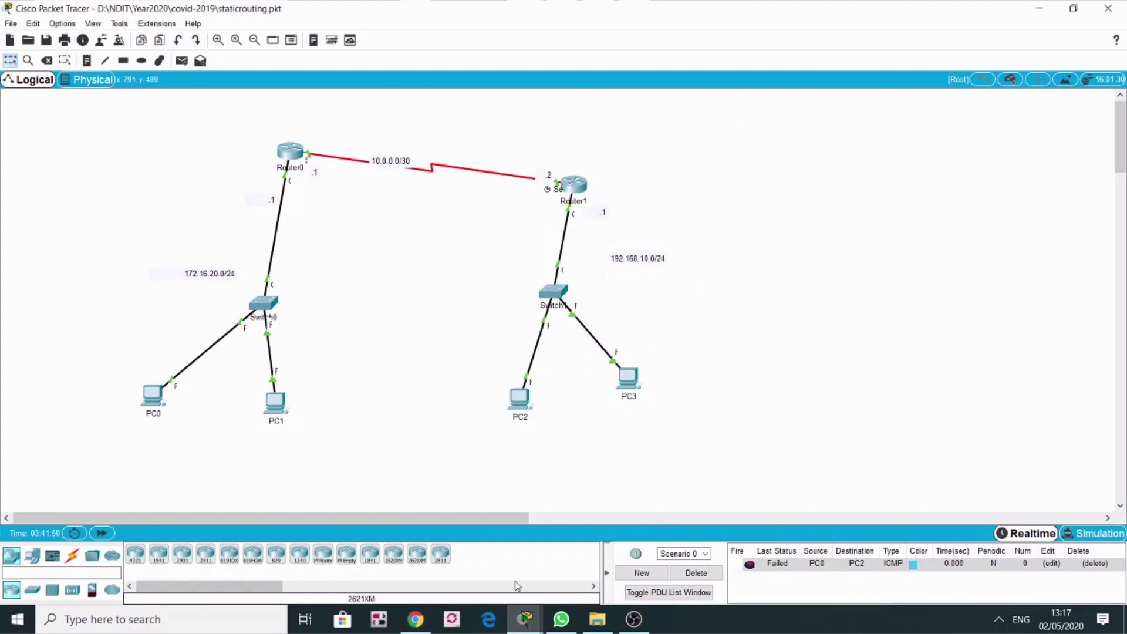
mouse_move(533, 628)
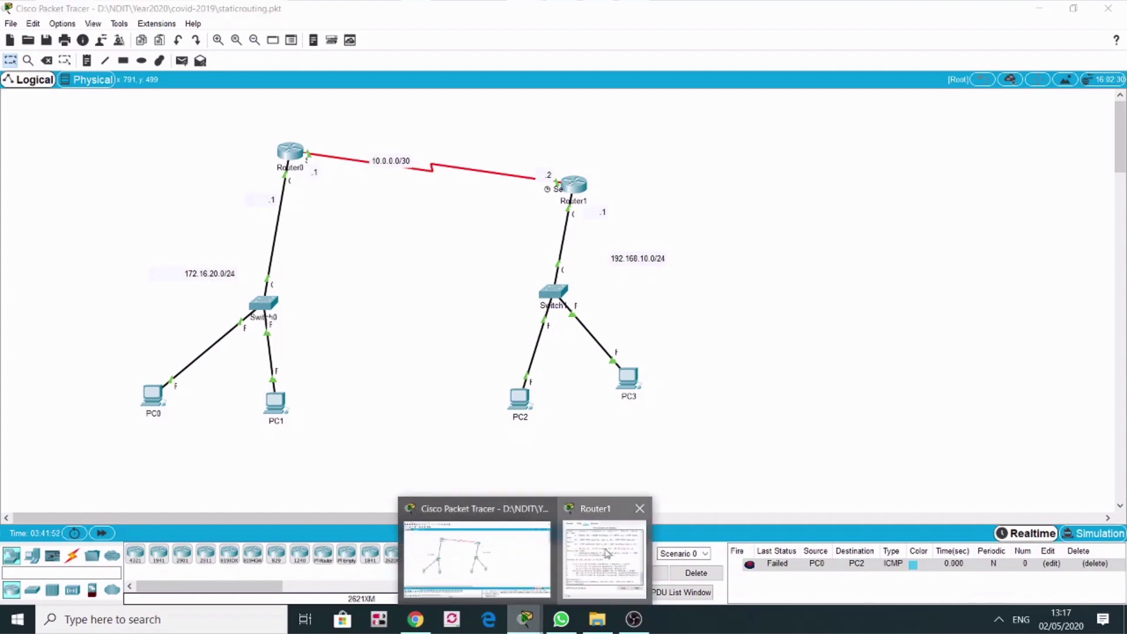
left_click(606, 543)
left_click_drag(582, 135, 905, 146)
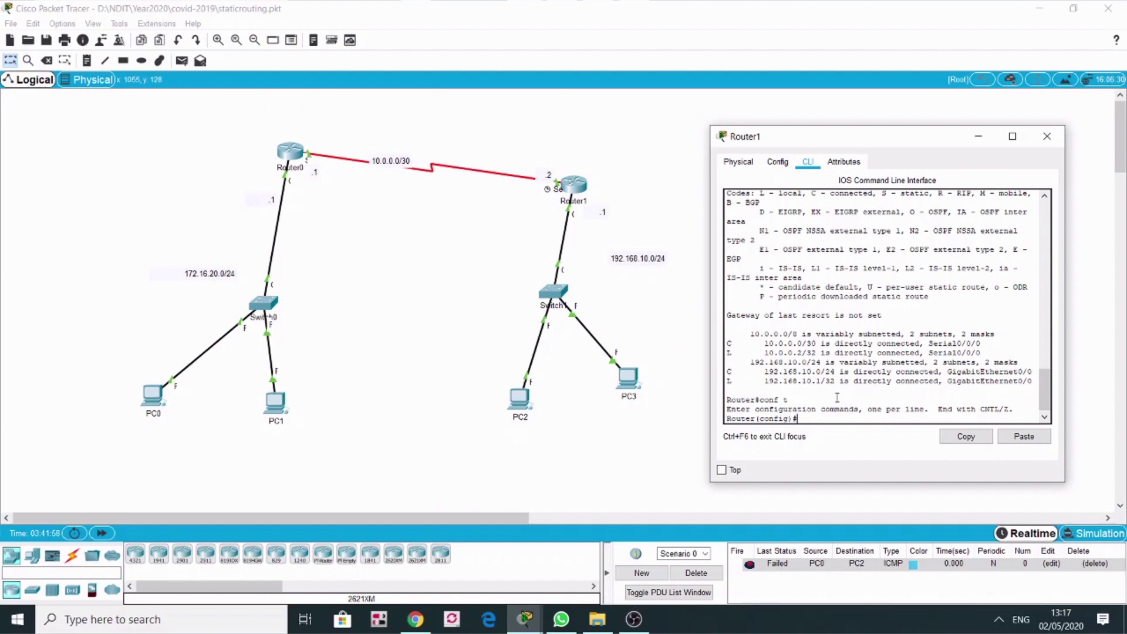
Step: Add the static route ip route 172.16.20.0 255.255.255.0 10.0.0.1 on Router1, end configuration mode and save with wr mem
type("rou")
type("te 172.16.20.0 ")
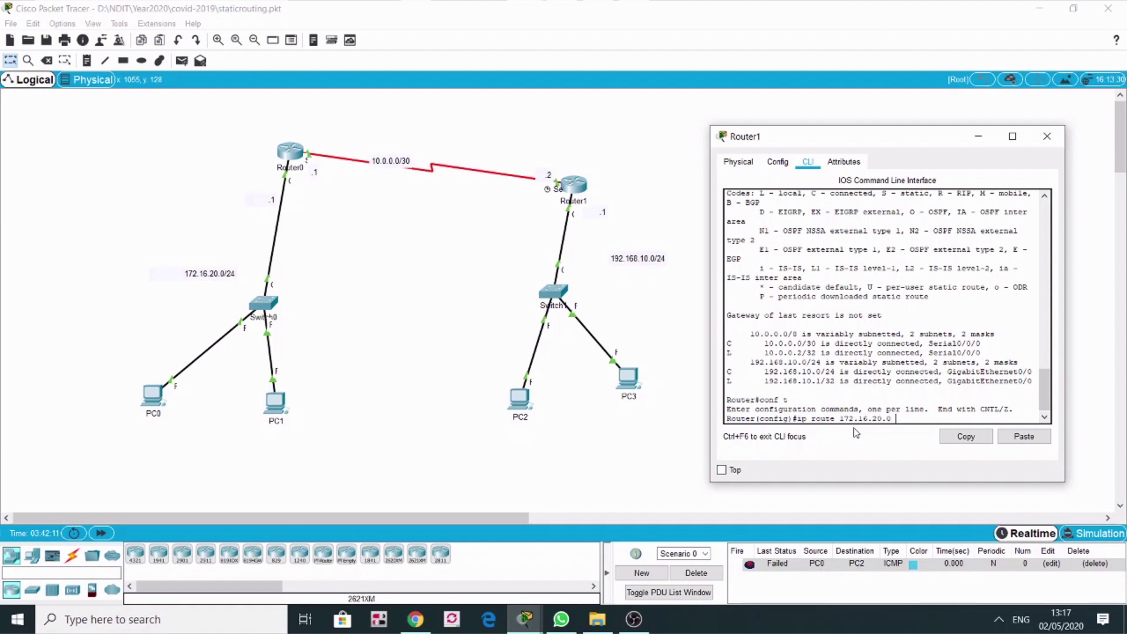
type("255.255.255.0 10")
type(".0.0.")
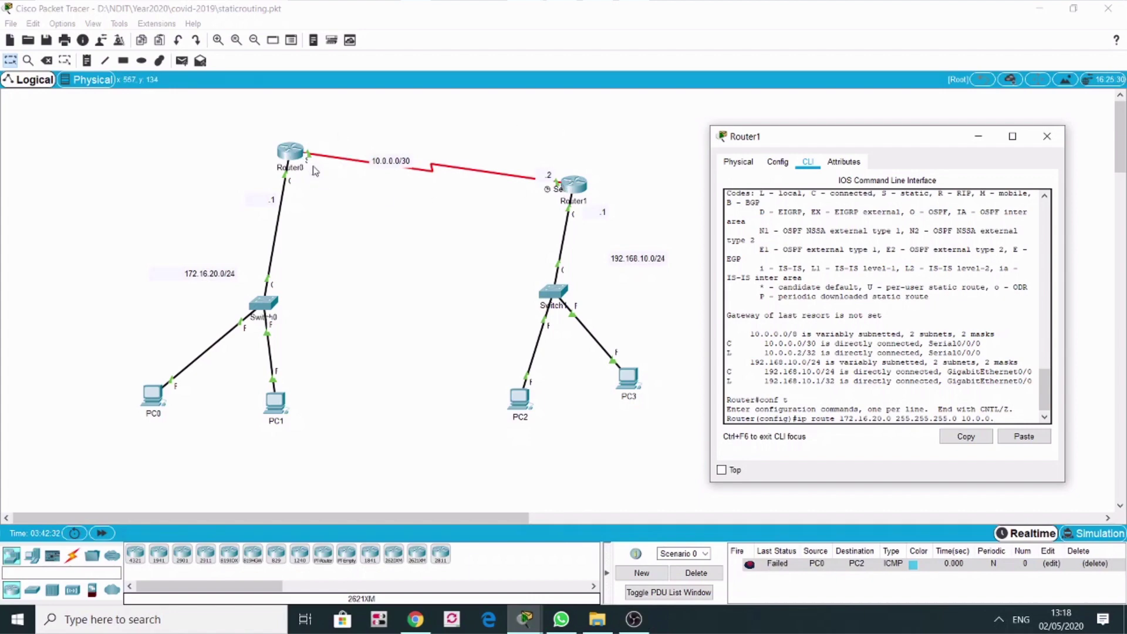
type("1")
key("Return")
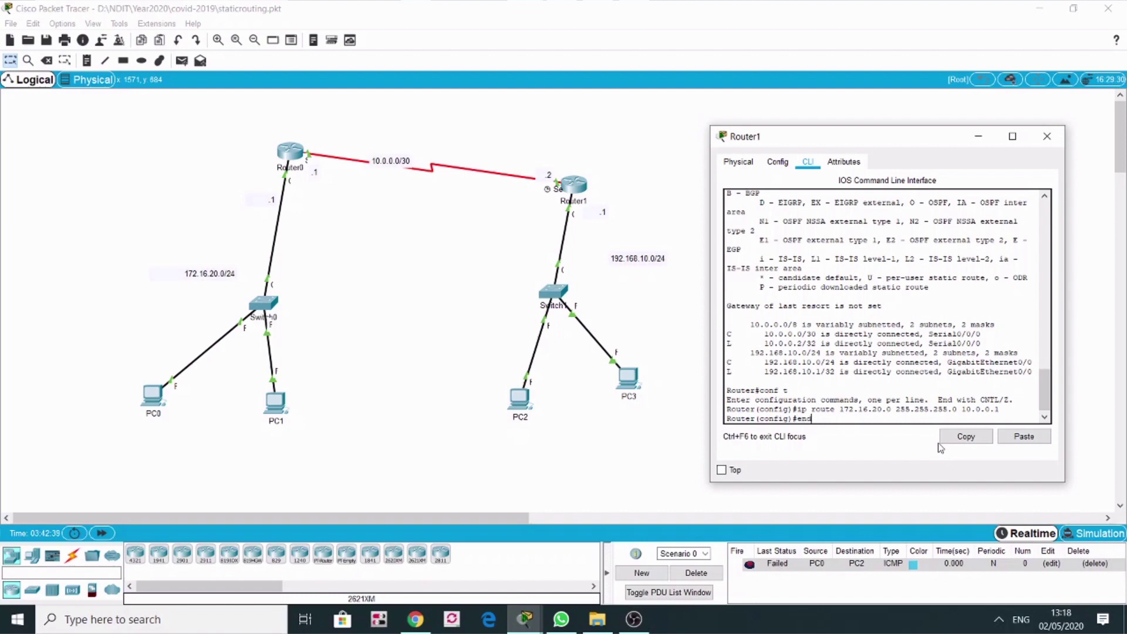
key("Return")
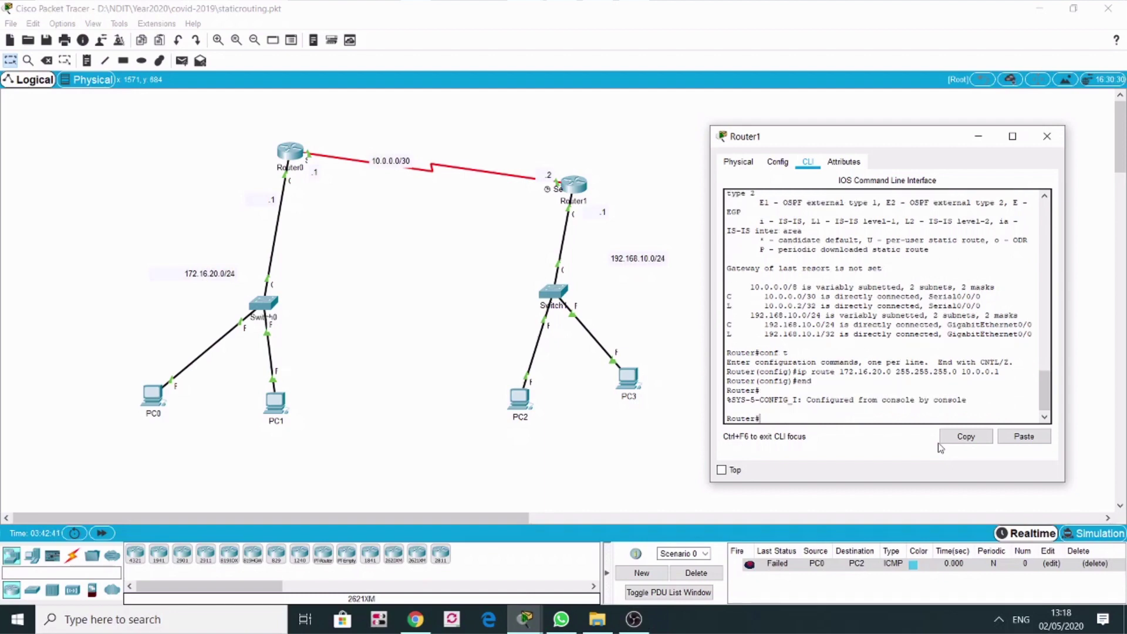
key("Return")
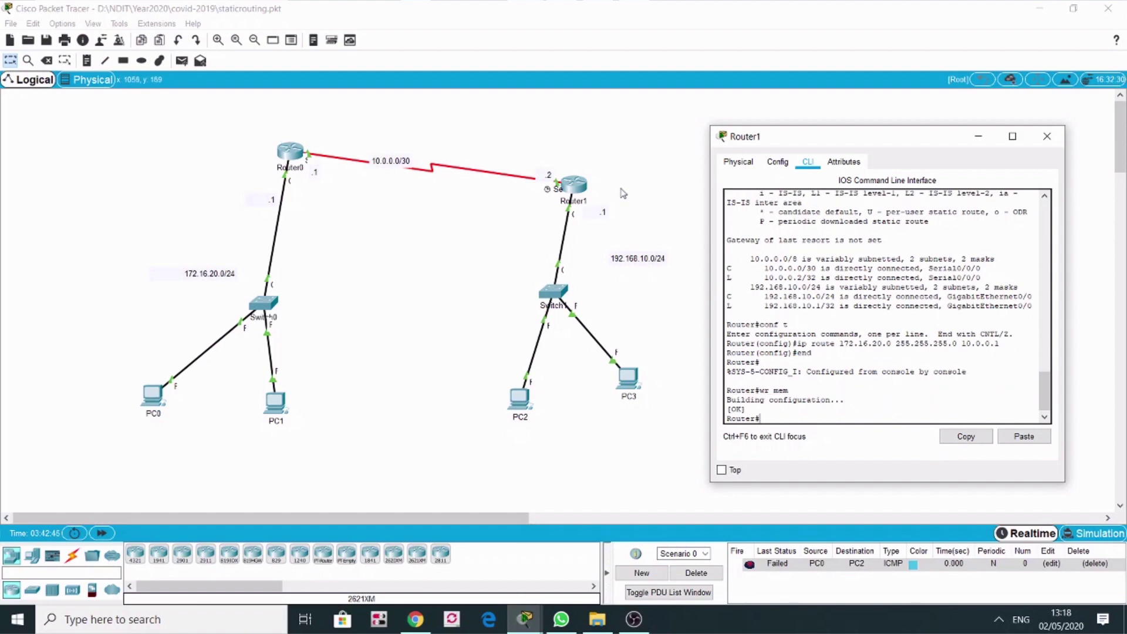
Step: End configuration mode on Router0, save its configuration with wr mem, and close the router window
left_click(296, 154)
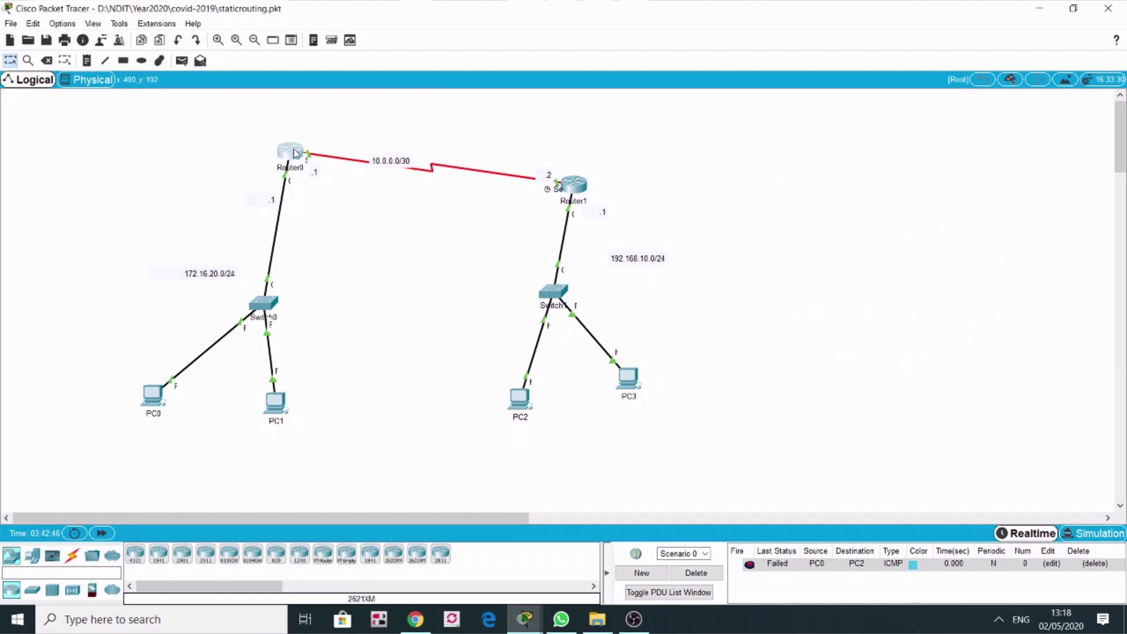
left_click(295, 154)
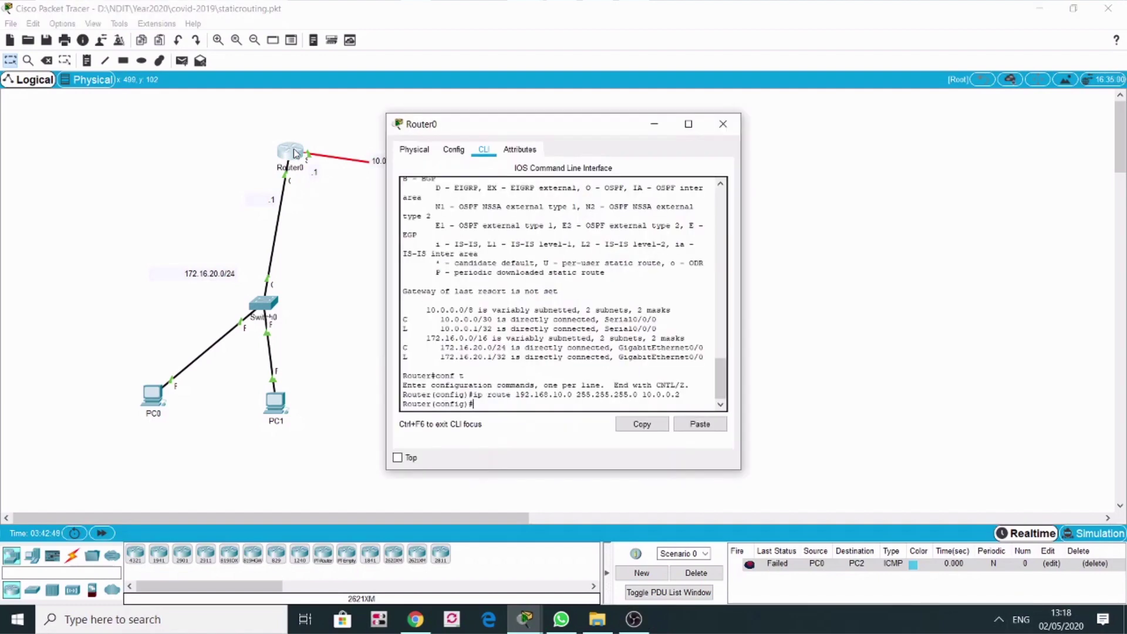
type("wr m")
key("BackSpace")
key("BackSpace")
type("end")
key("Return")
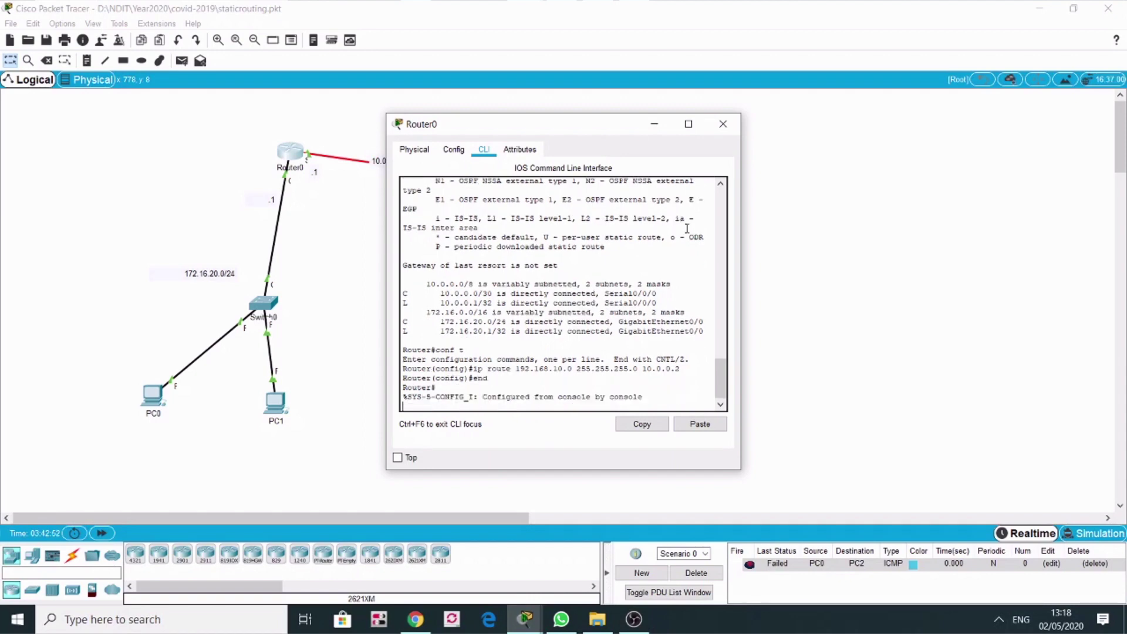
type("wr mem")
key("Return")
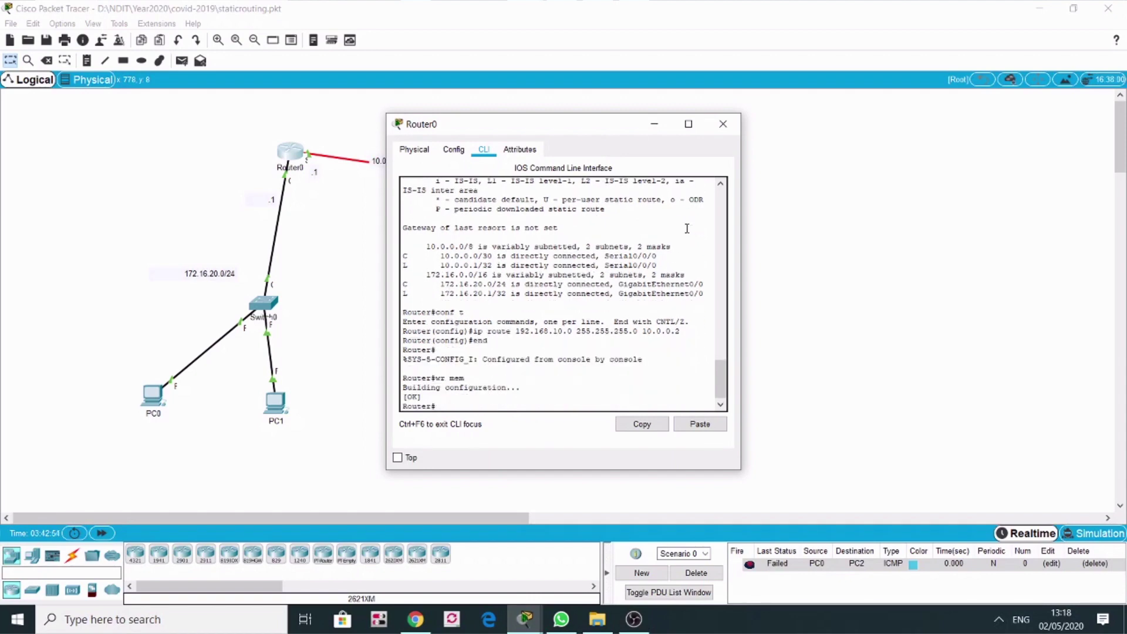
left_click(723, 124)
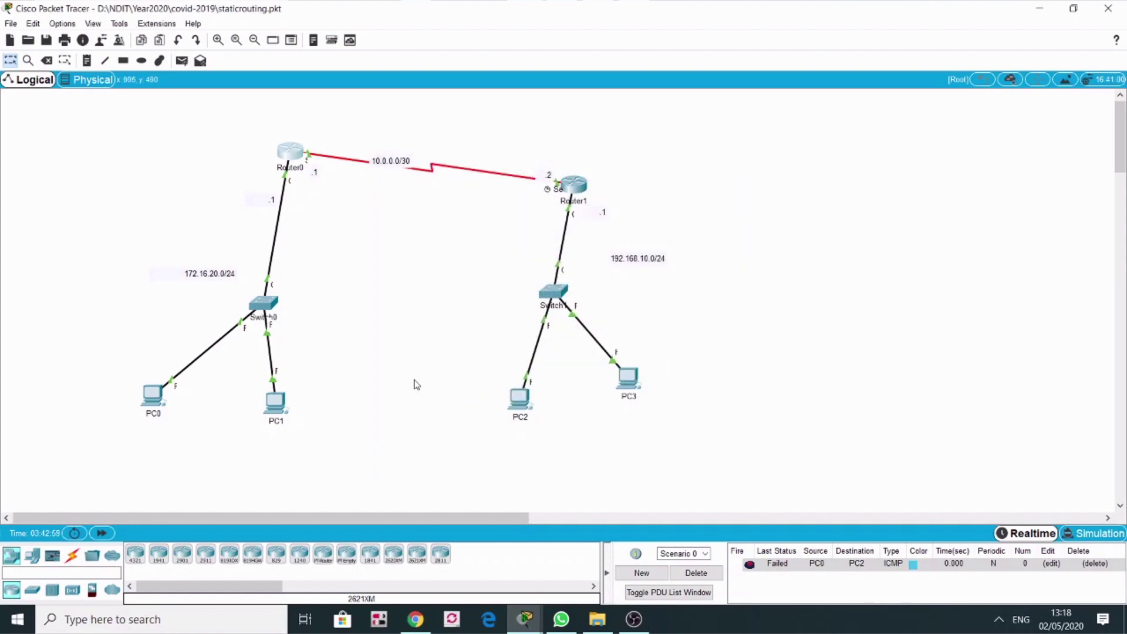
Step: Clear the scenario's PDU list and send a simple PDU from PC0 to PC2 to test the static routes
left_click(695, 573)
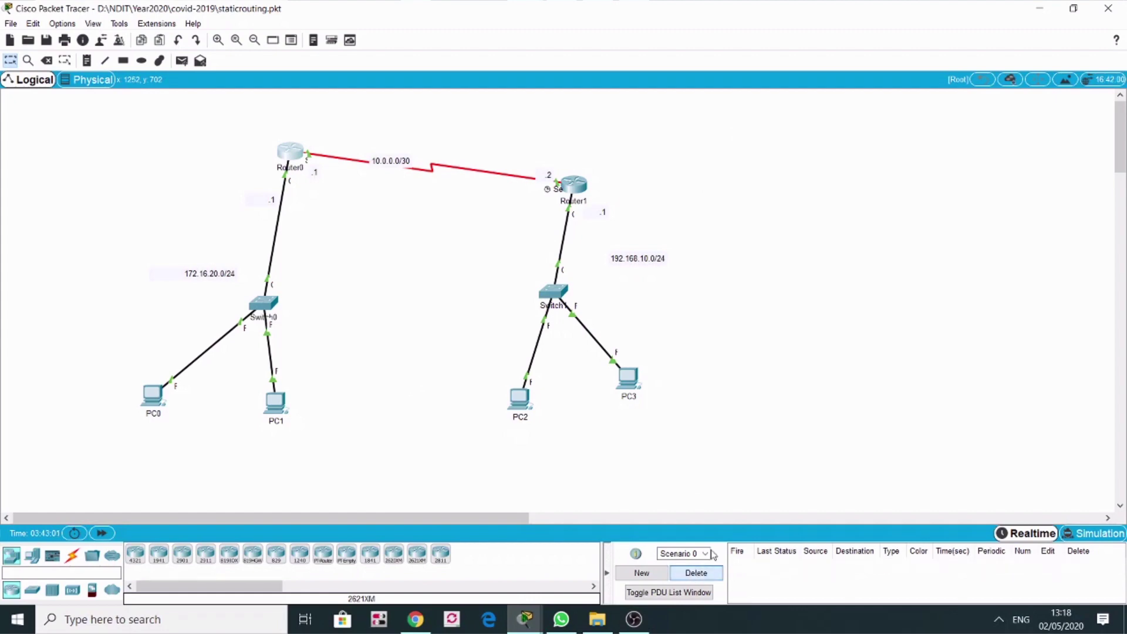
left_click(182, 61)
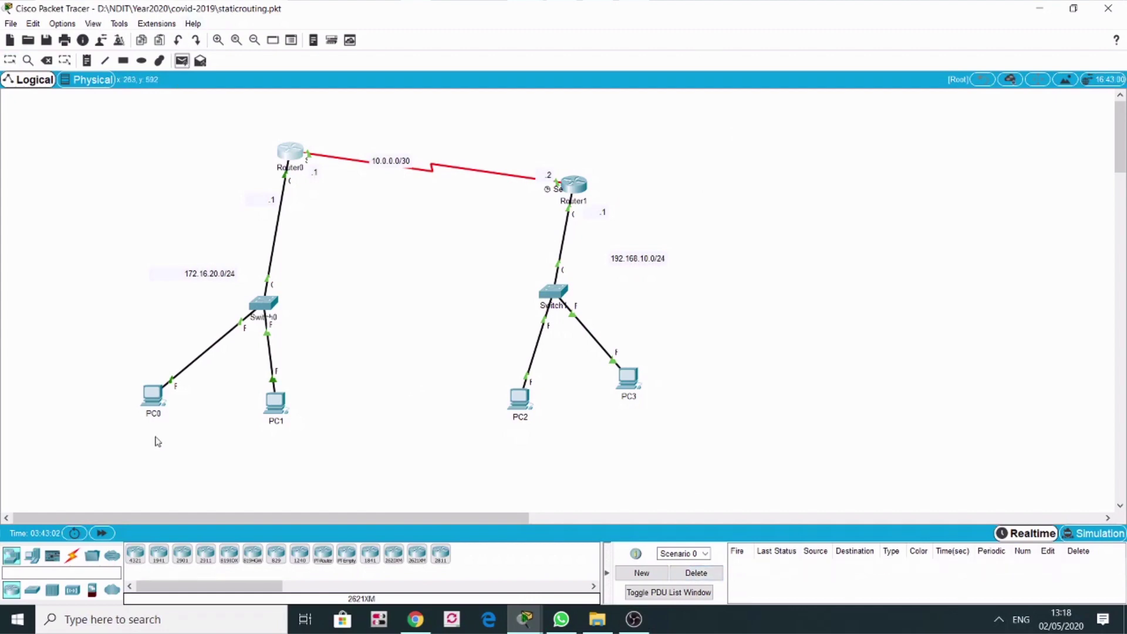
left_click(153, 397)
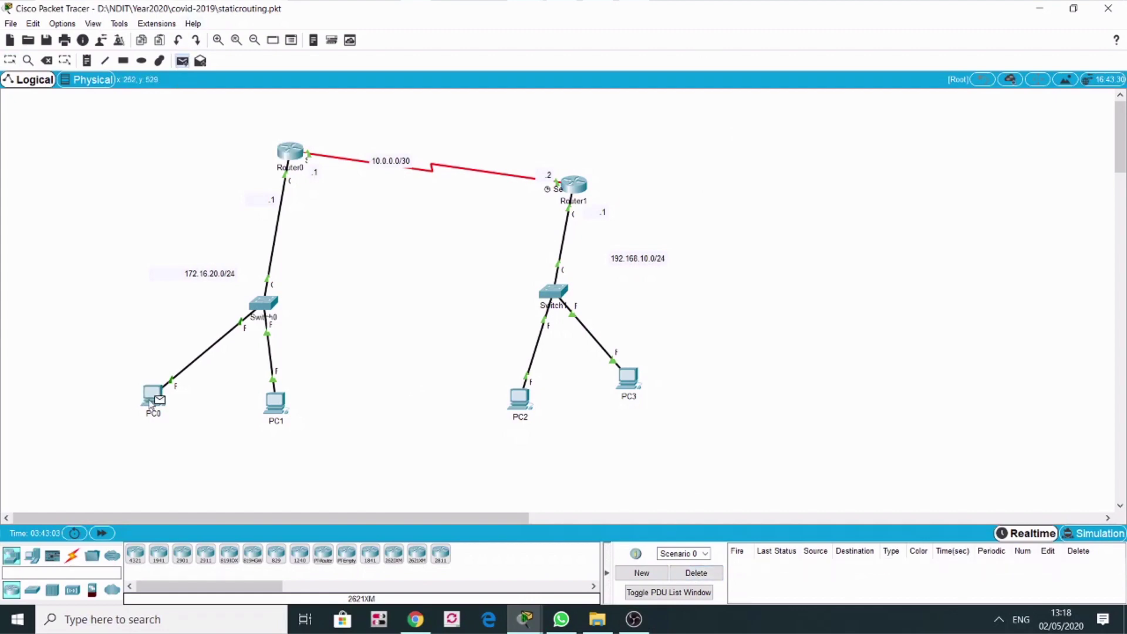
left_click(520, 398)
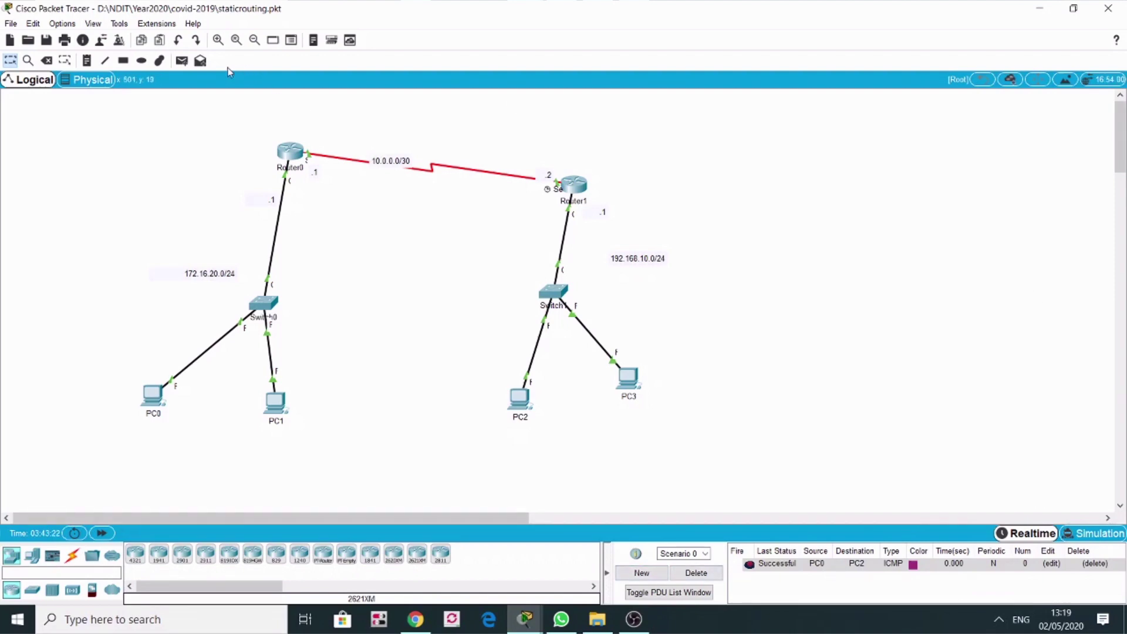
left_click(200, 60)
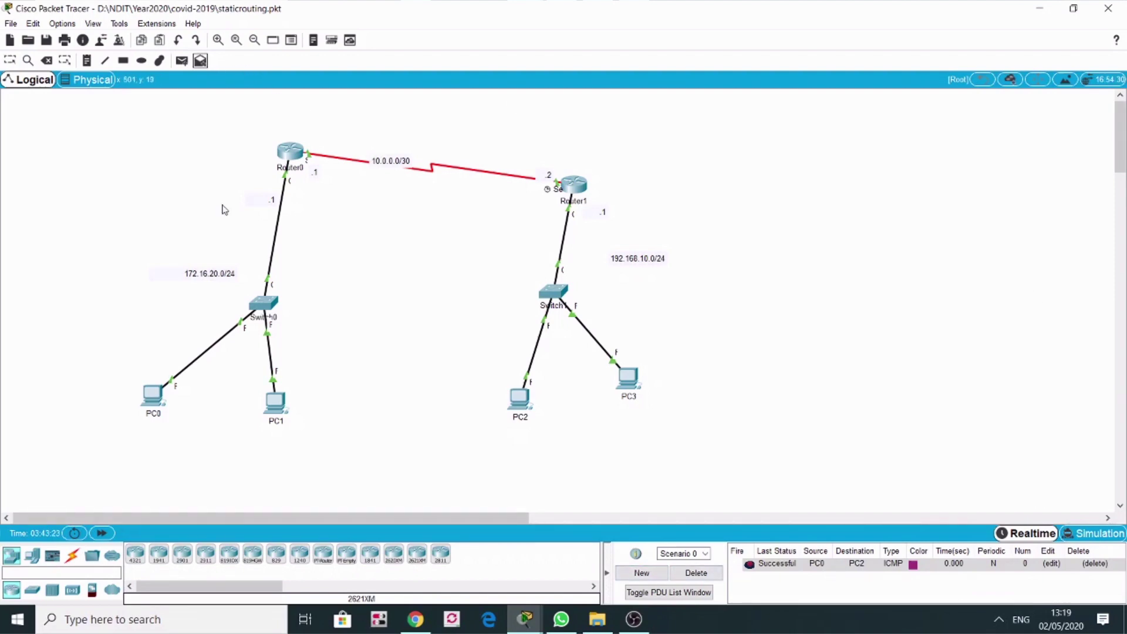
left_click(276, 407)
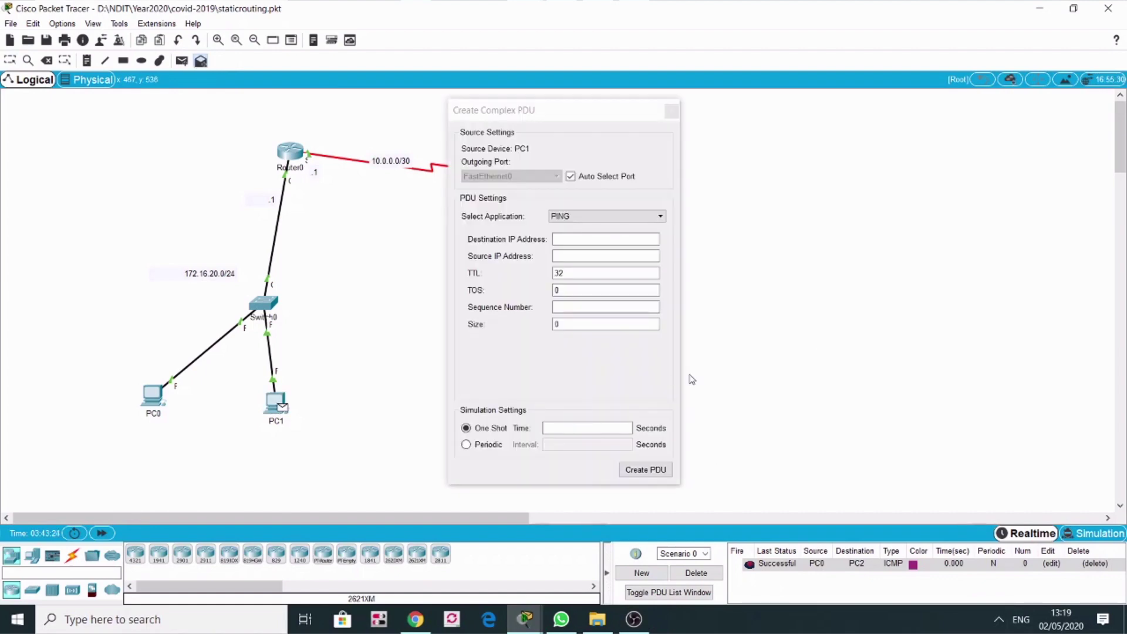
left_click(671, 111)
Step: Send a simple PDU from PC1 to PC3 to test connectivity across the two routers
left_click(181, 60)
left_click(273, 410)
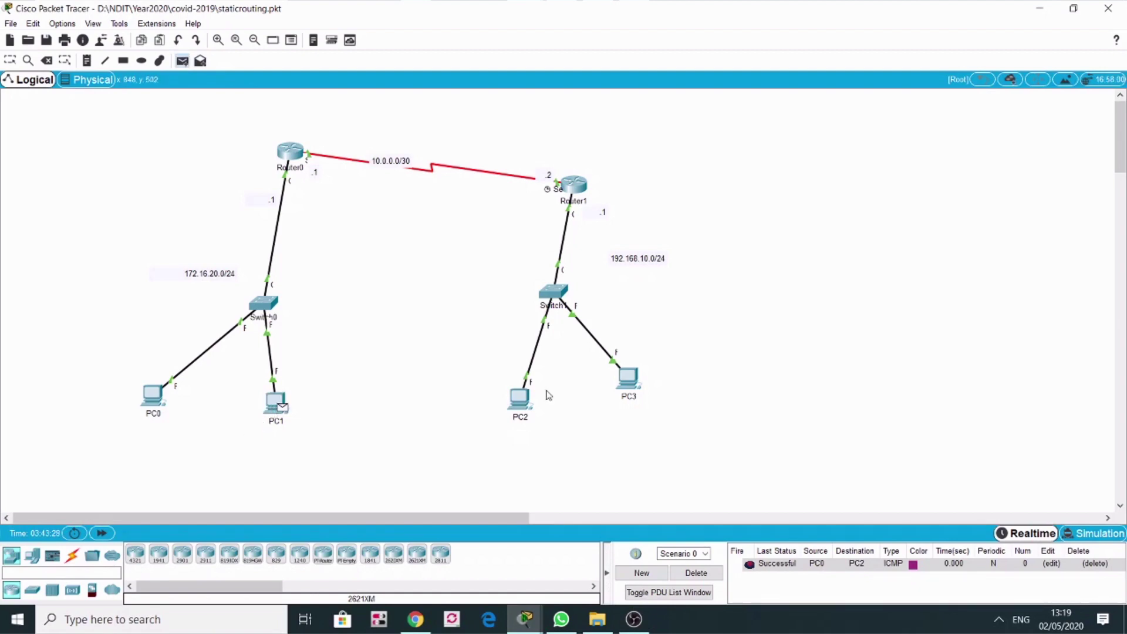
left_click(628, 383)
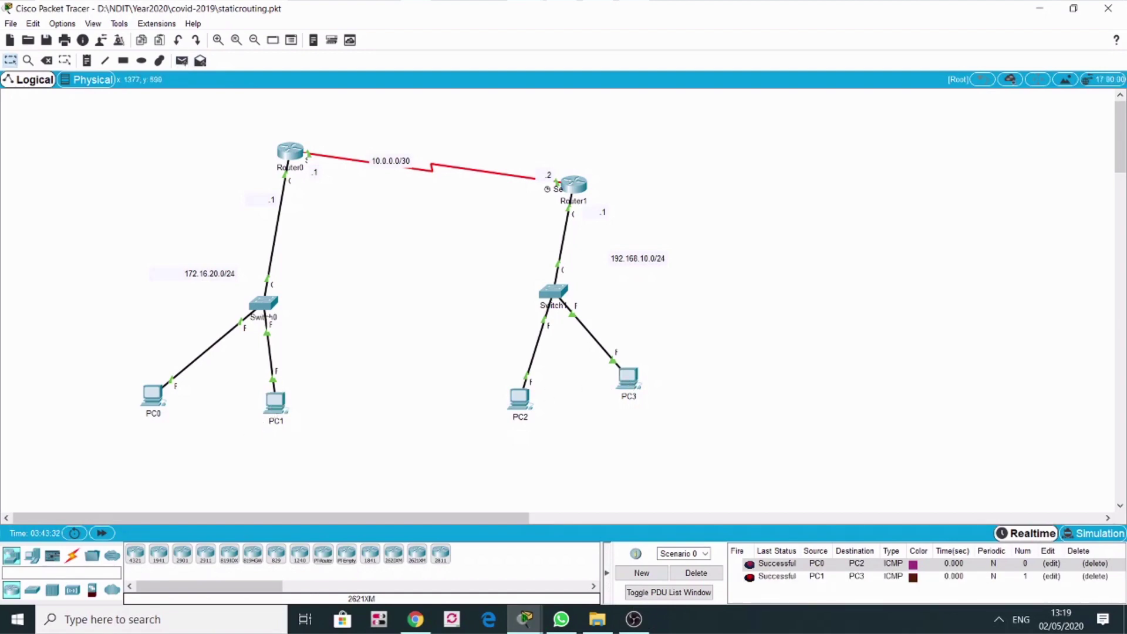